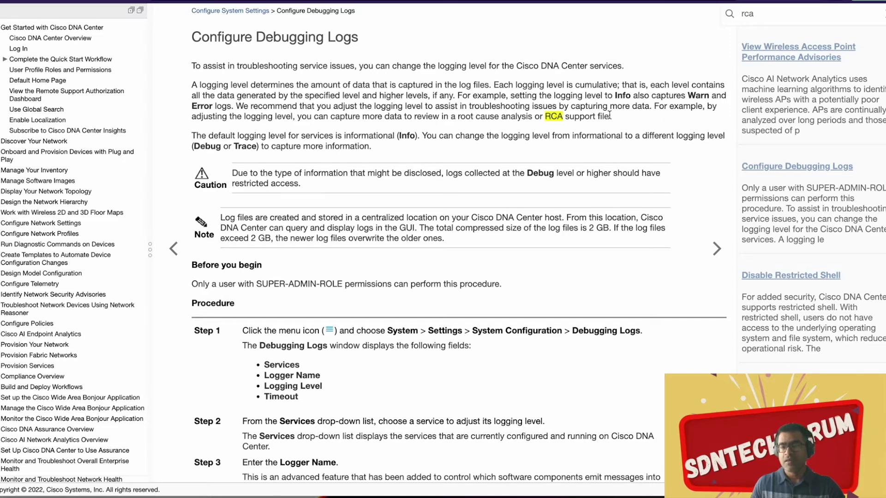
Open the Disable Restricted Shell documentation page and highlight the rca command's description
left_click(788, 276)
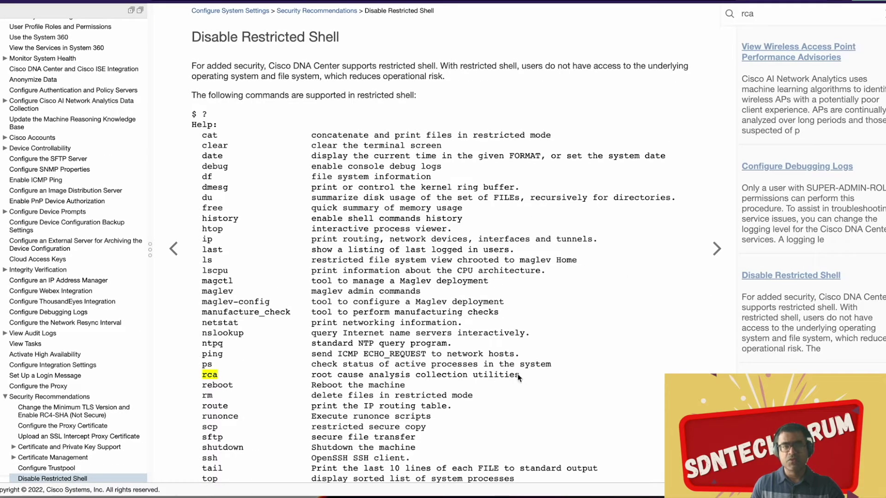
left_click_drag(519, 375, 310, 375)
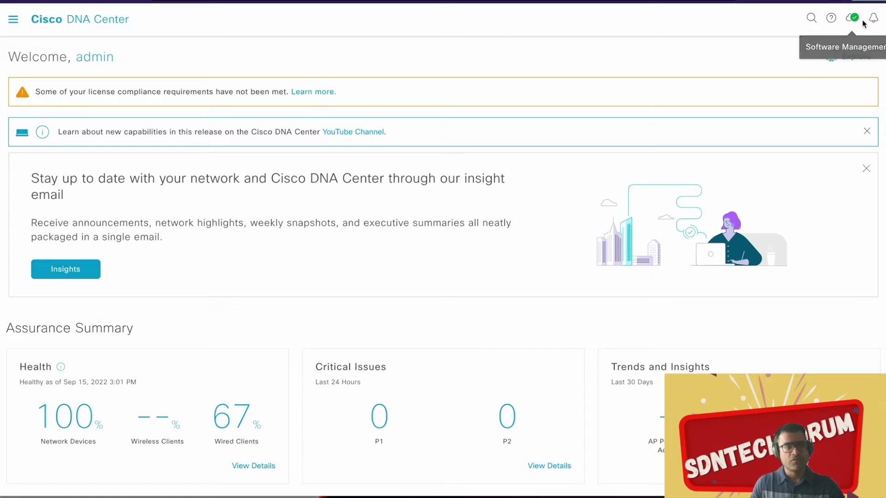
Navigate to System > System Health and view the appliance's node warning details
left_click(13, 22)
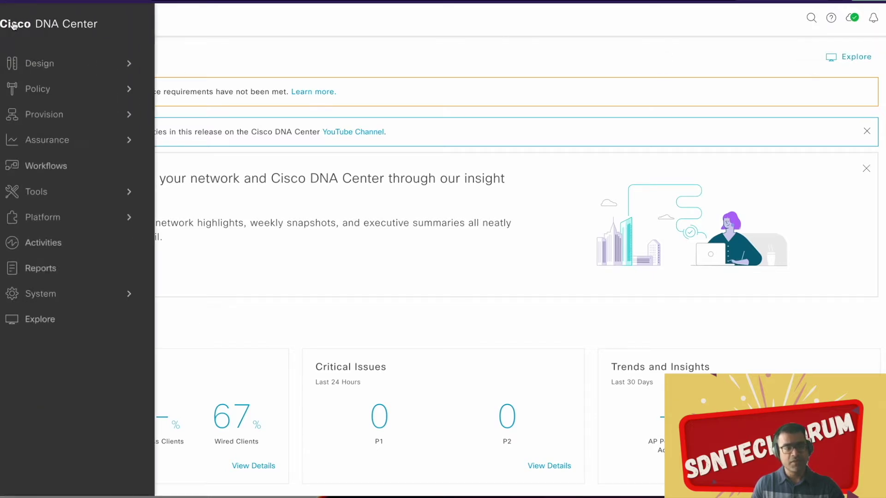
left_click(40, 294)
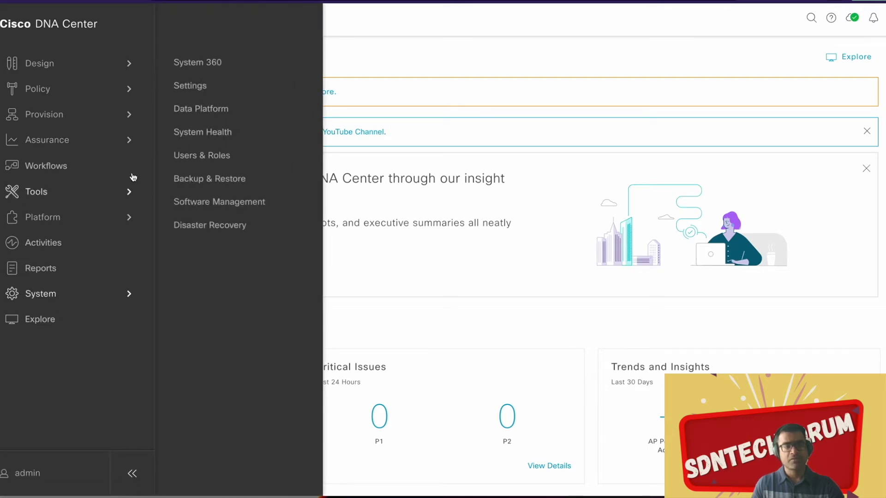
left_click(206, 133)
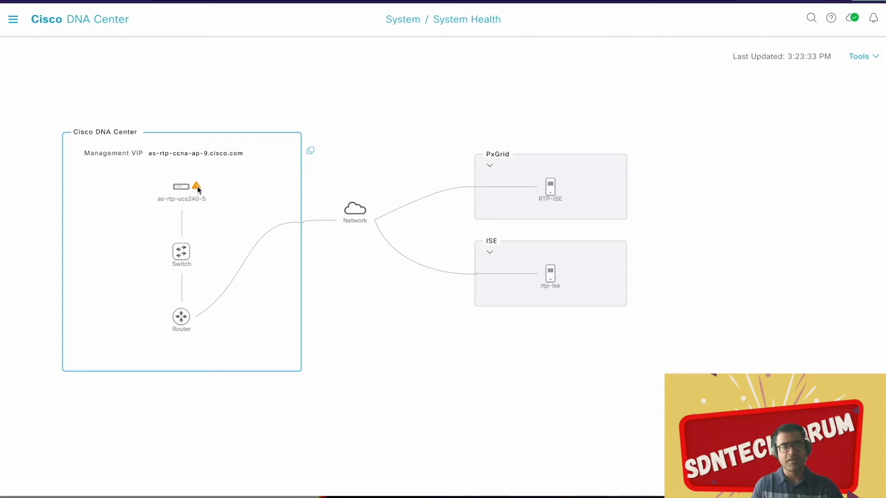
left_click(194, 189)
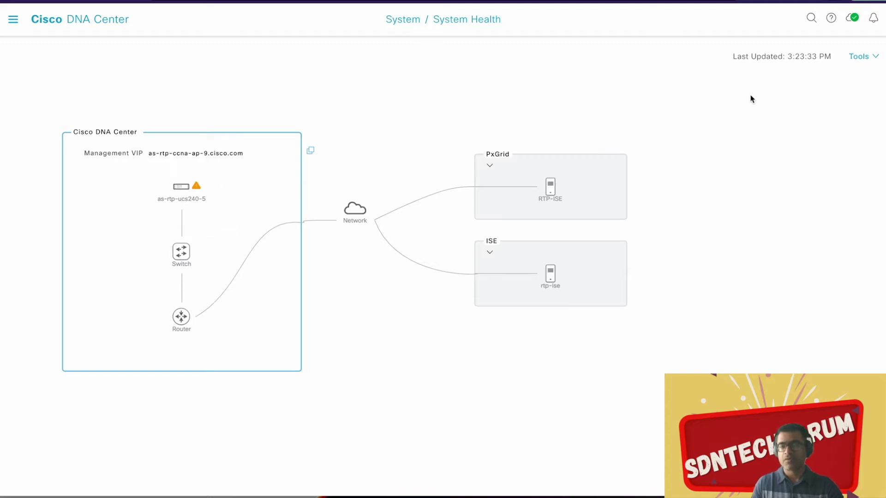
Bring up the System Health Tools list and pick System Analyzer
left_click(875, 56)
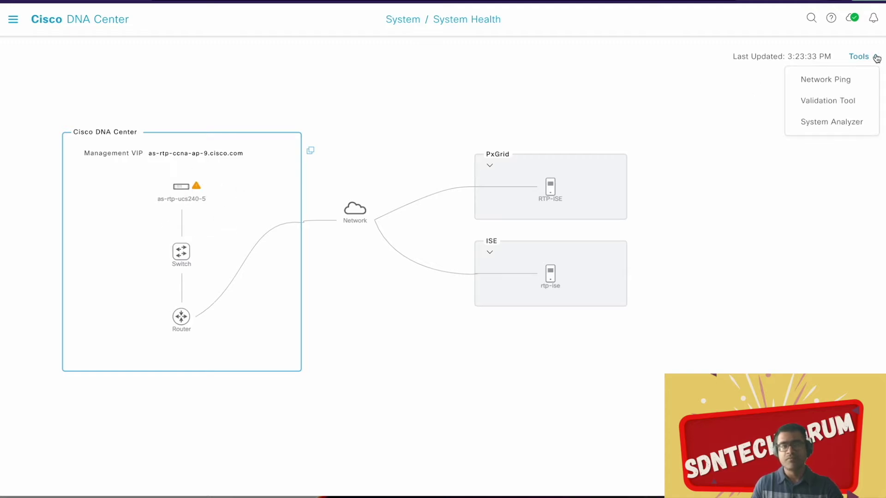
left_click(377, 75)
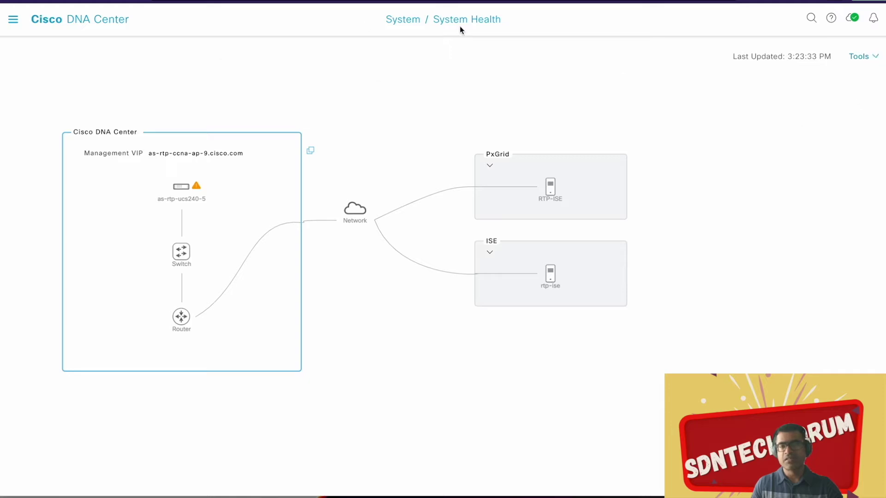
left_click(875, 57)
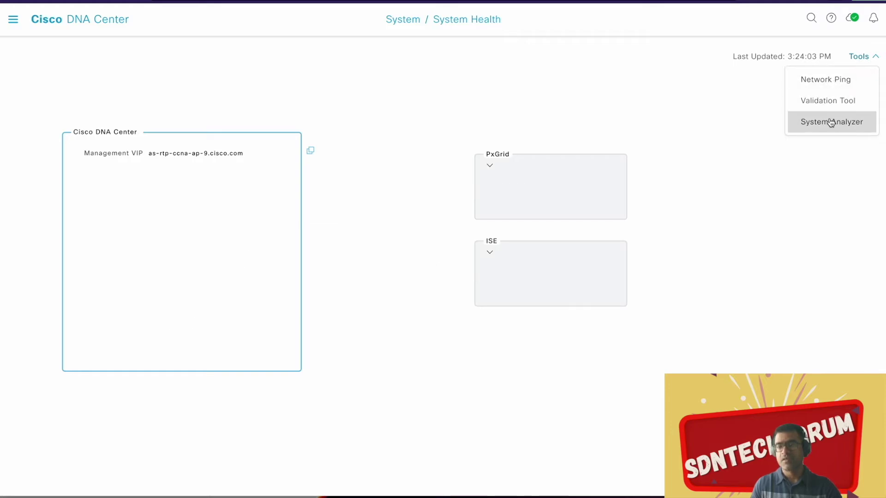
left_click(858, 57)
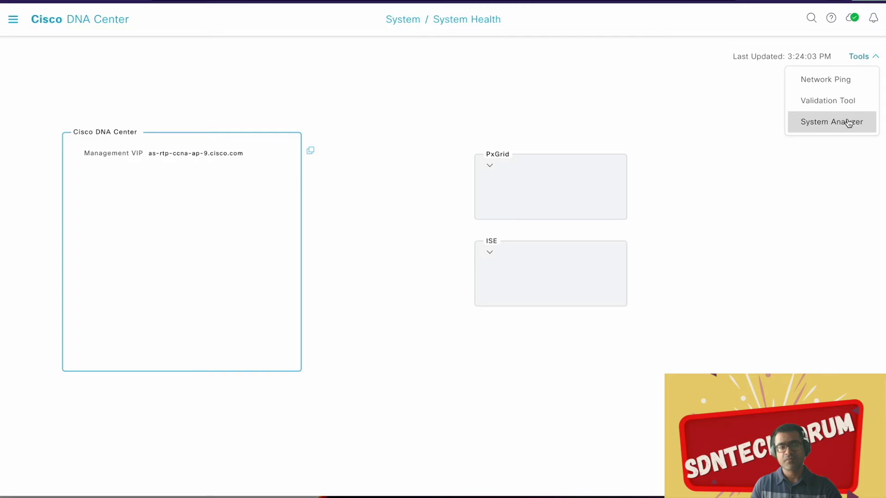
left_click(847, 121)
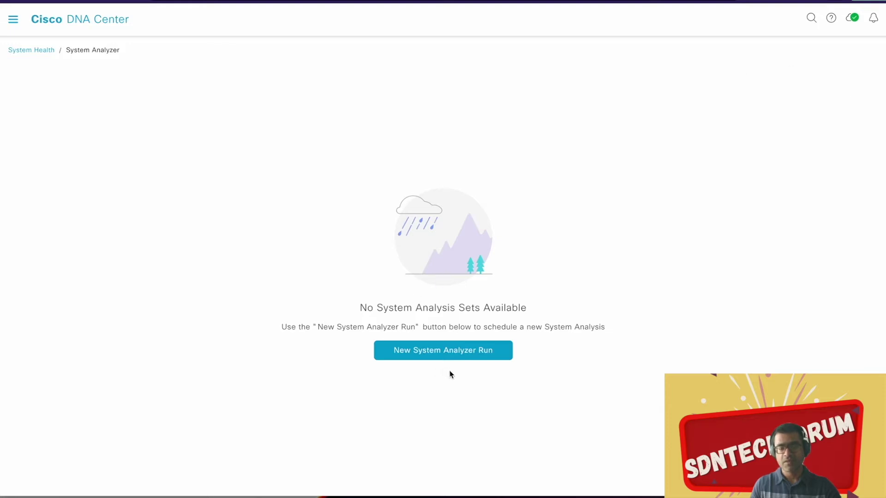
Create a System Analyzer run named 'rca' with the System analyzer selected and submit it
left_click(470, 358)
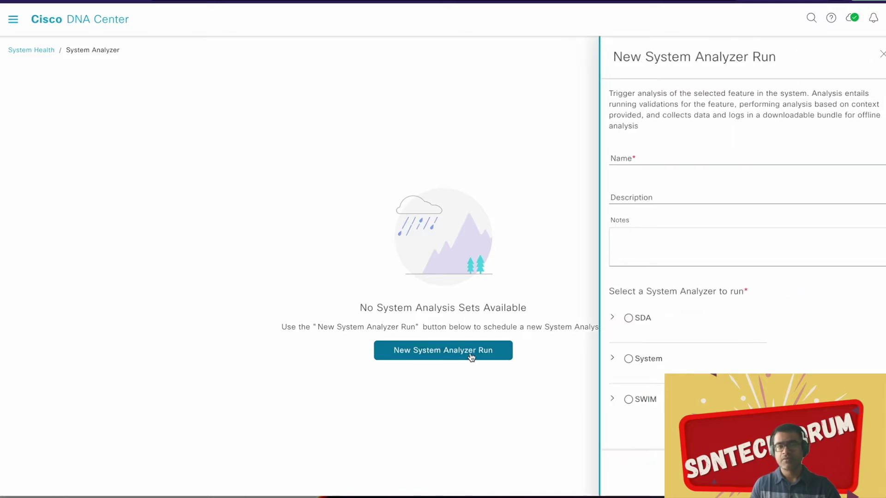
left_click(635, 159)
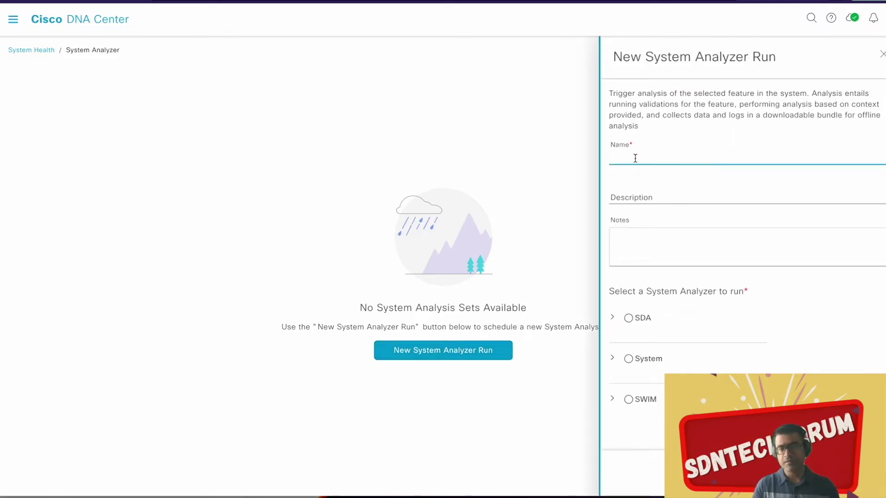
type("rca")
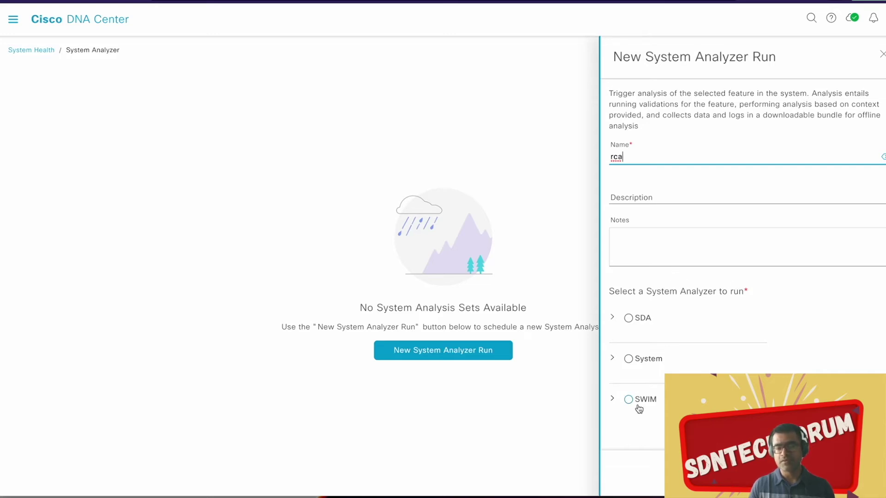
left_click(630, 361)
left_click(613, 360)
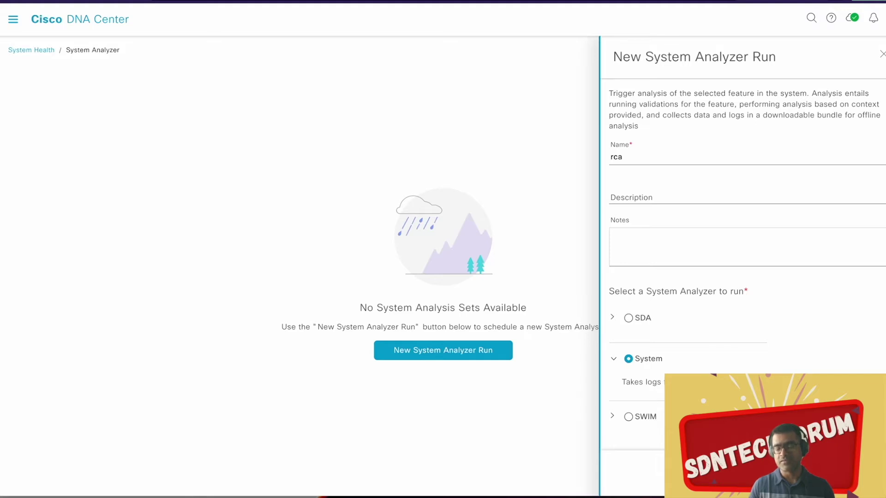
left_click(613, 318)
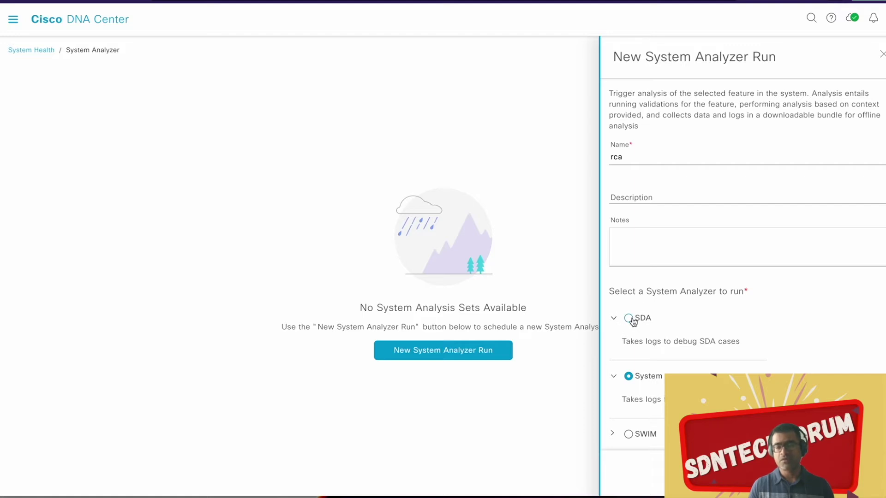
left_click(612, 434)
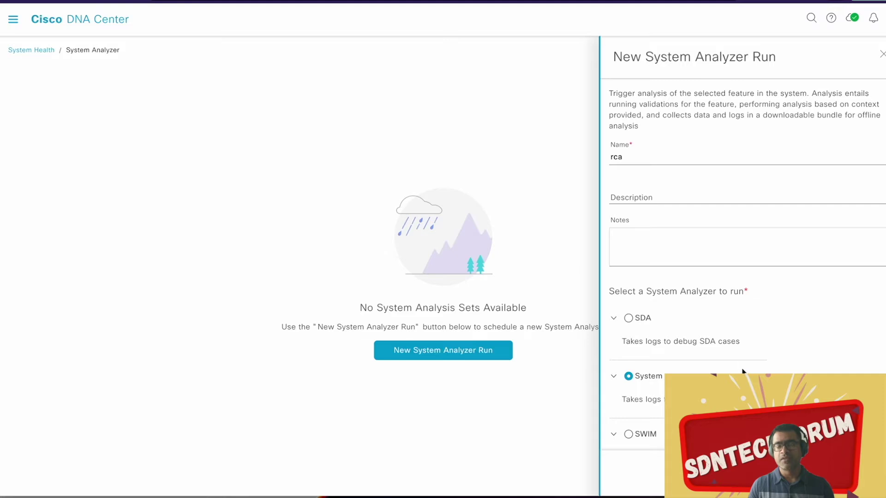
scroll(743, 371, "down", 1)
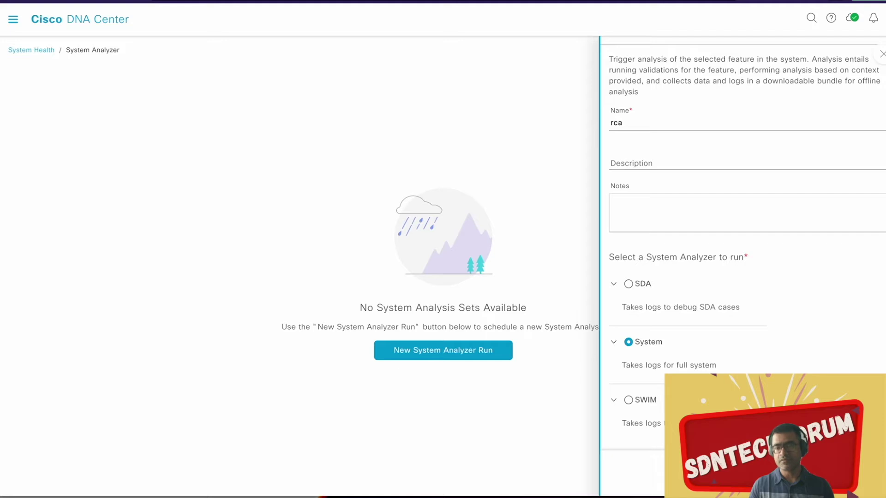
key("Return")
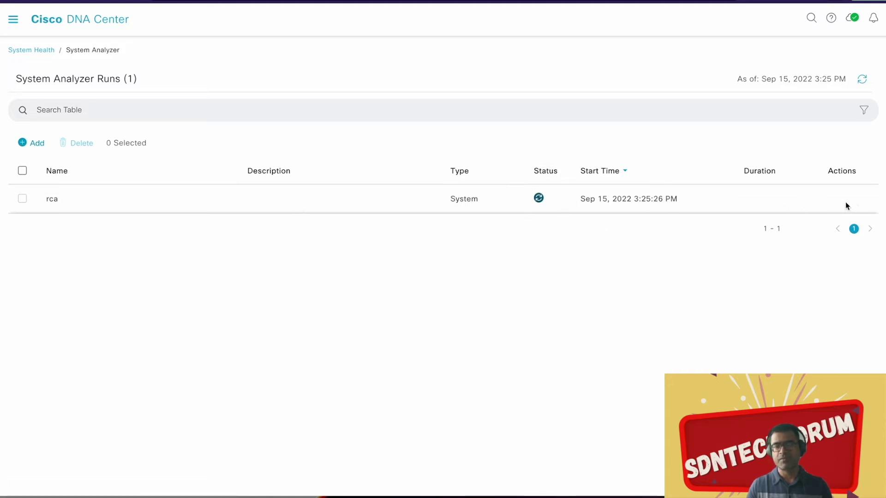
Refresh the System Analyzer Runs list to see the rca run still in progress
left_click(863, 79)
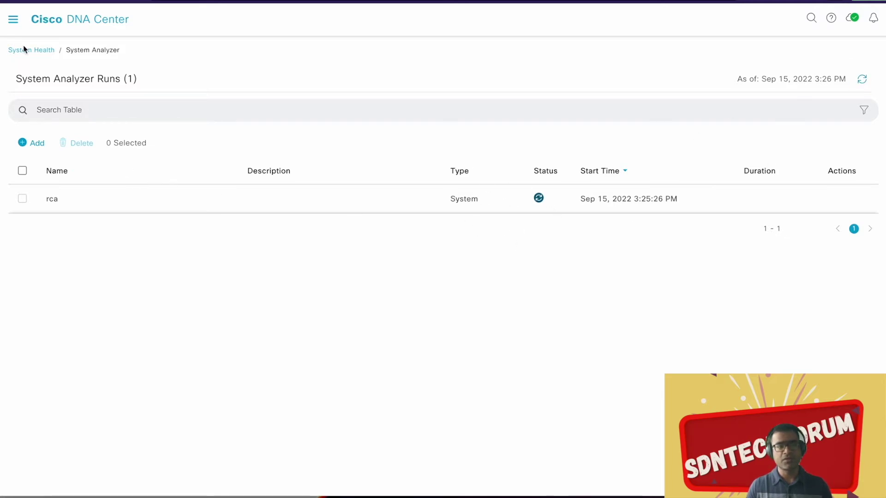
Return to System Health and open the Validation Tool from the Tools list
left_click(38, 52)
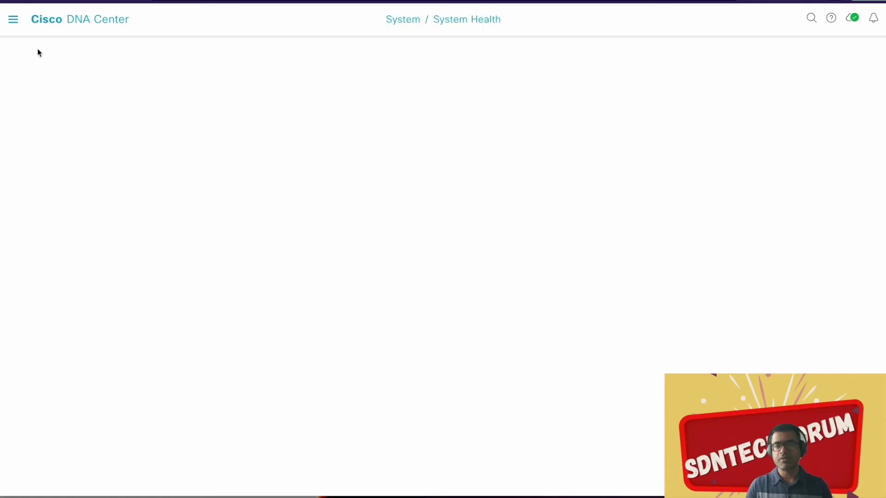
left_click(865, 58)
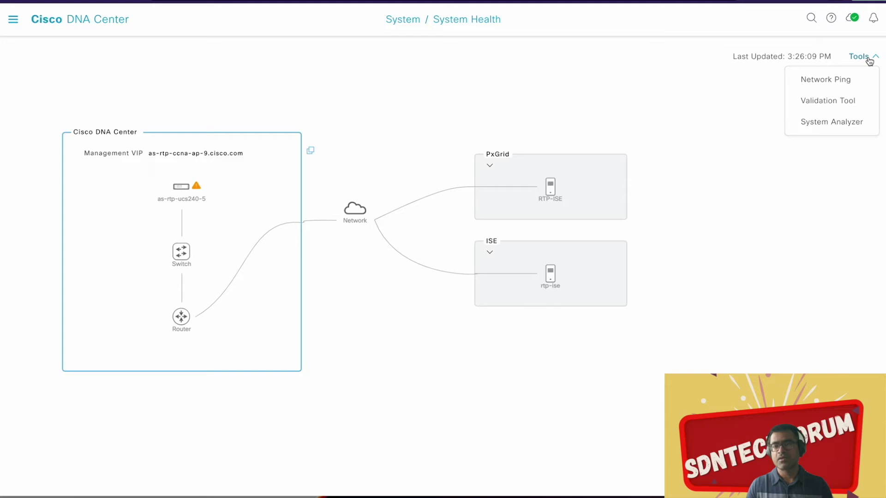
mouse_move(859, 56)
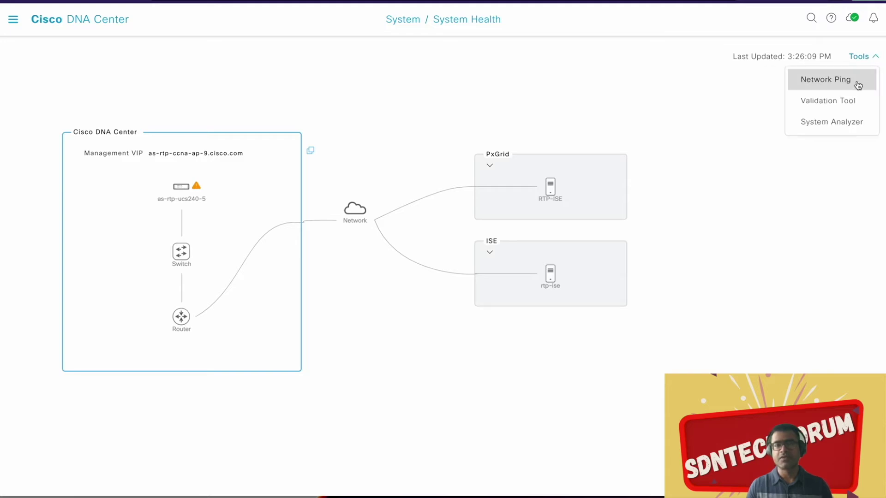
left_click(848, 100)
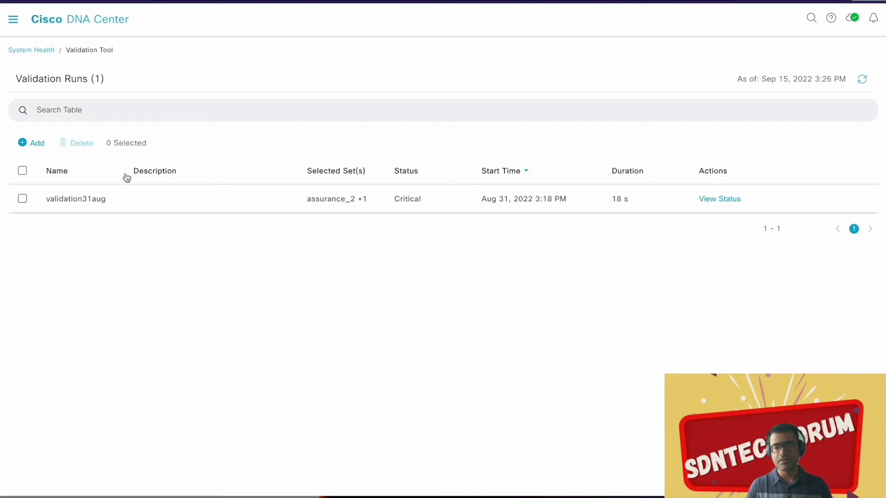
Review the validation31aug run's assurance health results, then close its details panel
left_click(720, 199)
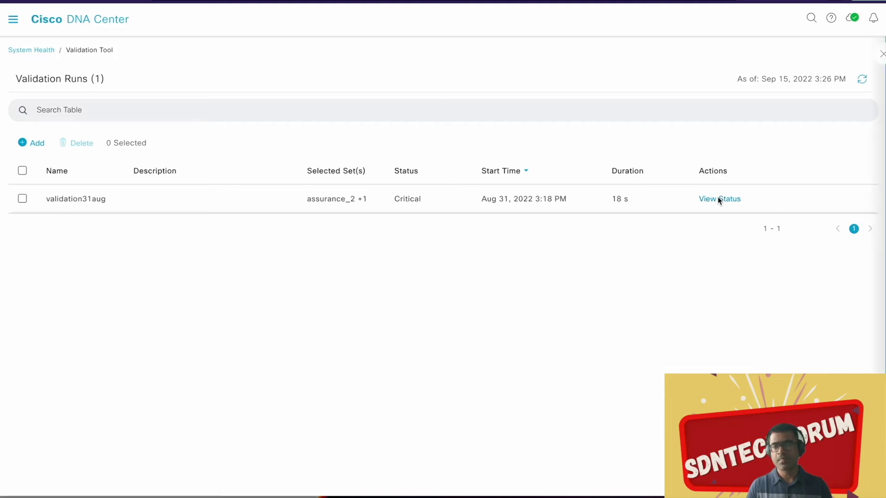
scroll(533, 257, "down", 9)
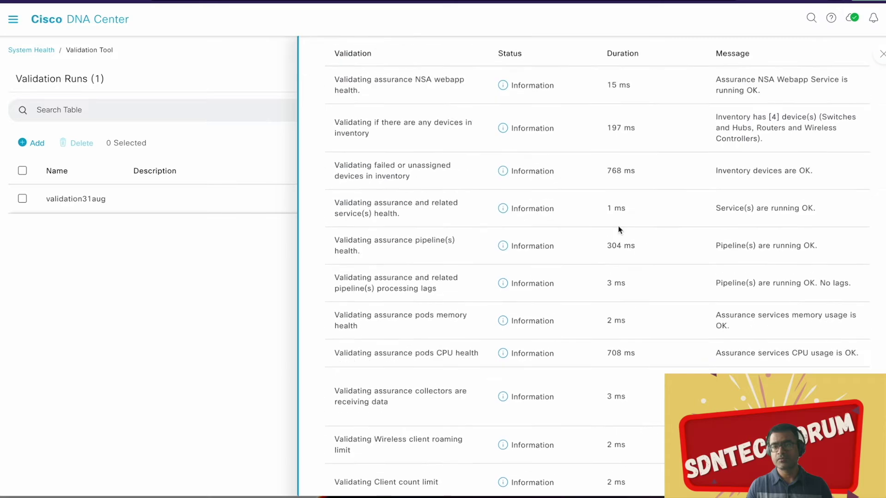
scroll(825, 176, "up", 10)
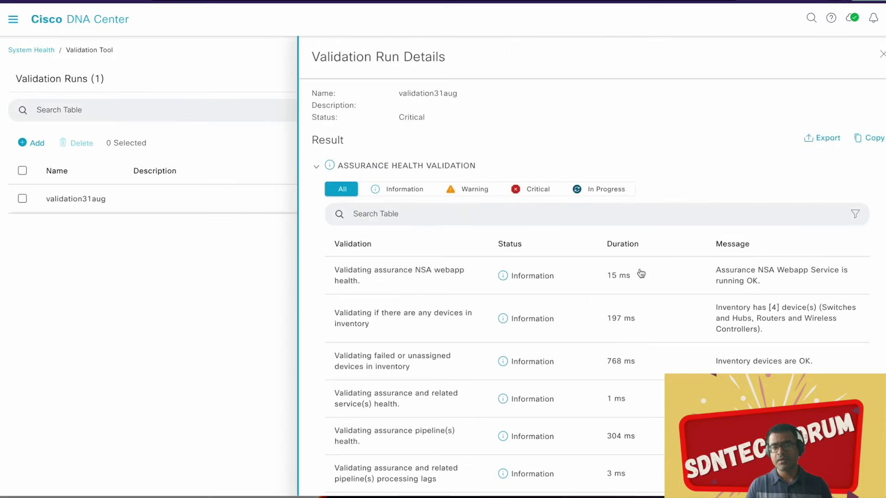
scroll(600, 291, "down", 1)
scroll(596, 294, "down", 8)
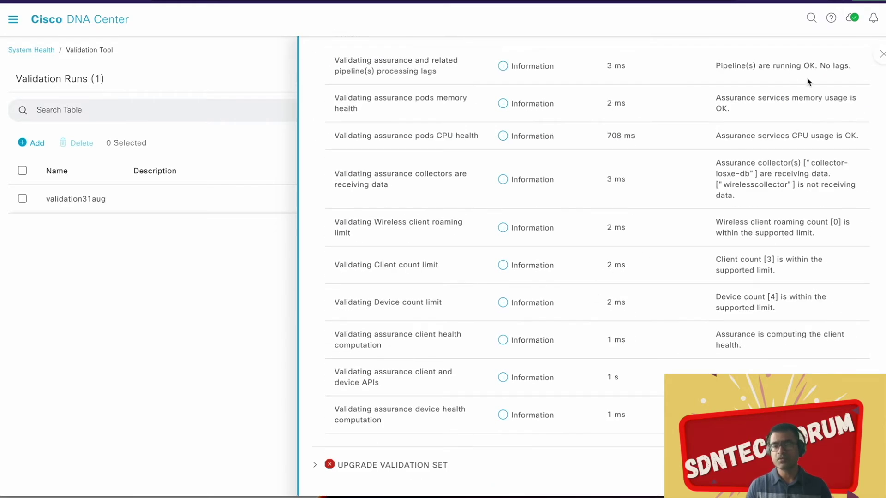
left_click(882, 56)
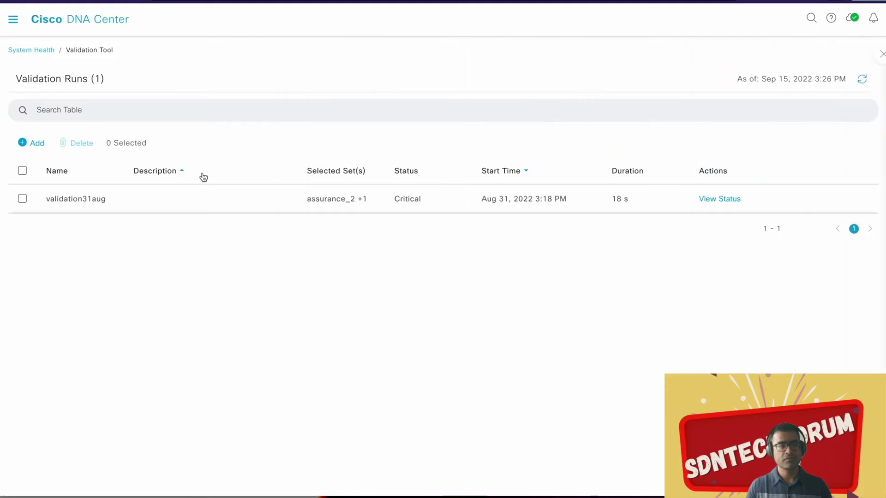
Start a new validation run named 'validsep' including Assurance Health Validation
left_click(23, 143)
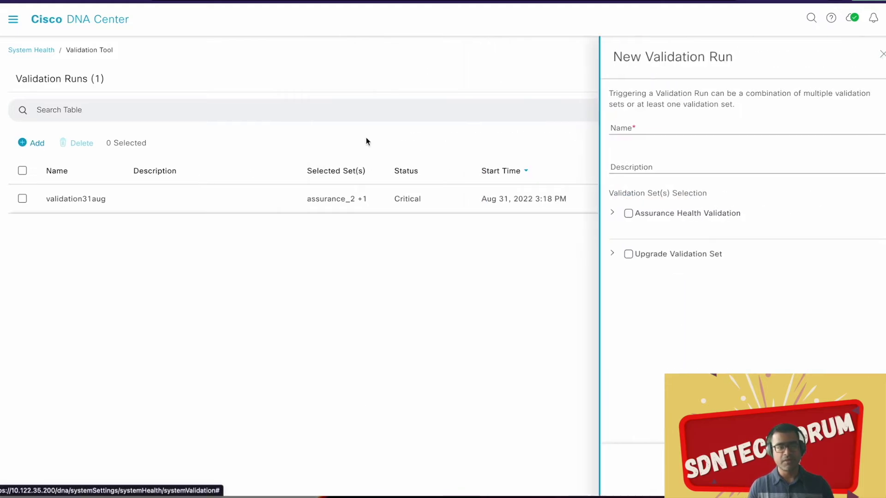
left_click(680, 128)
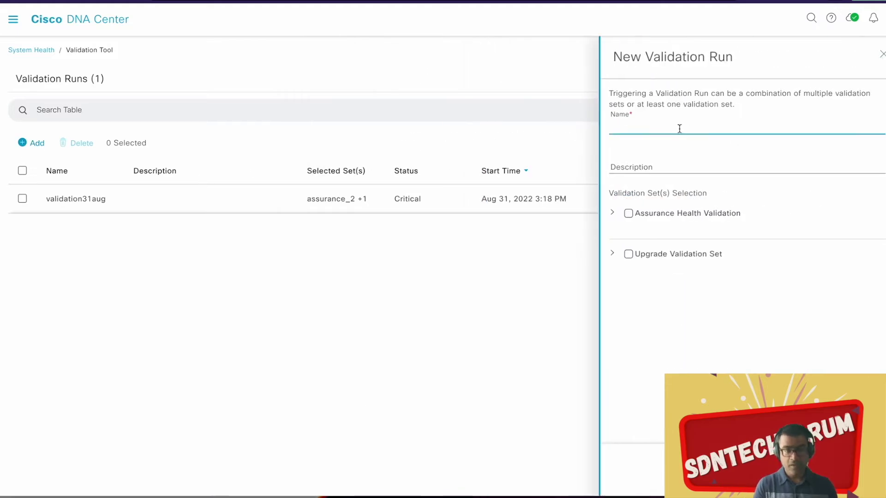
type("vali")
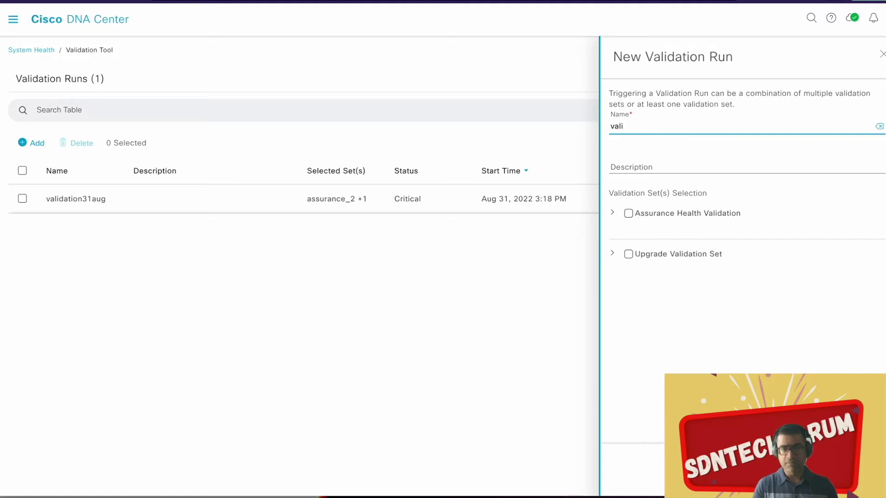
type("dsep")
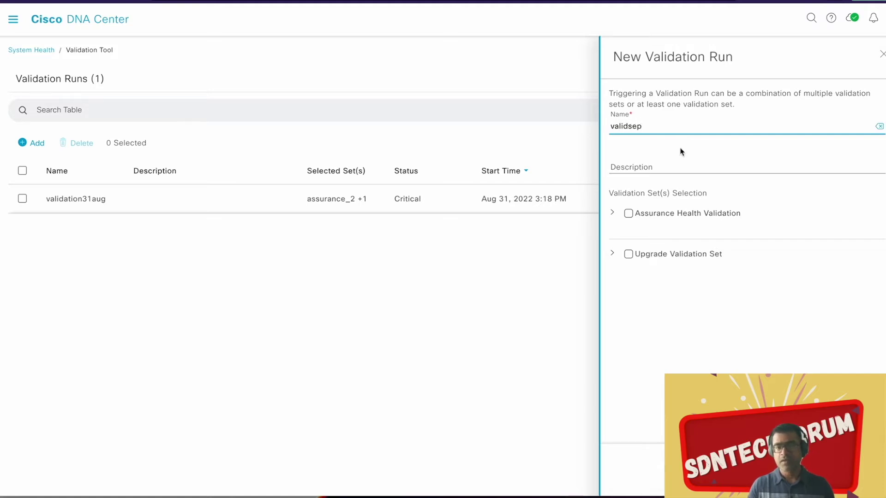
left_click(613, 215)
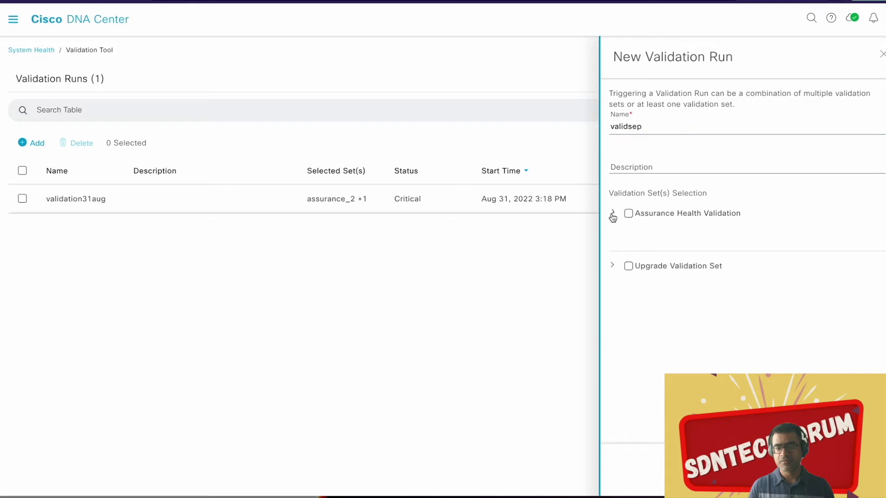
scroll(717, 228, "down", 1)
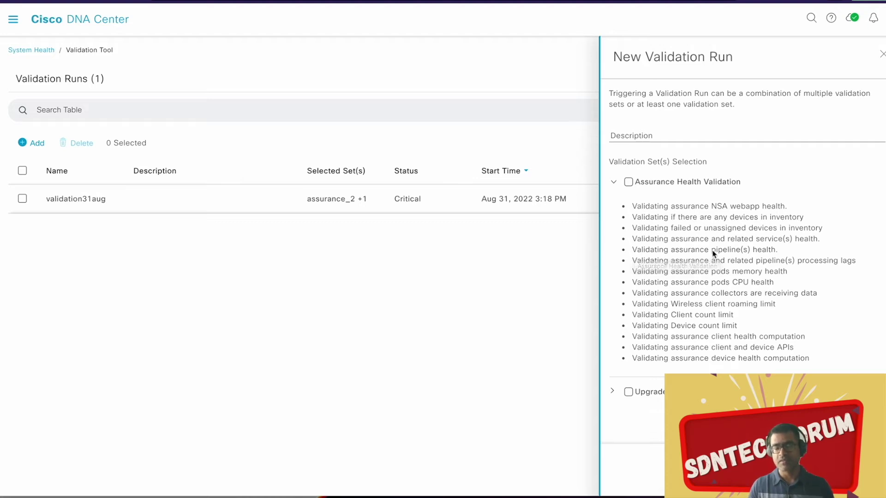
left_click(628, 183)
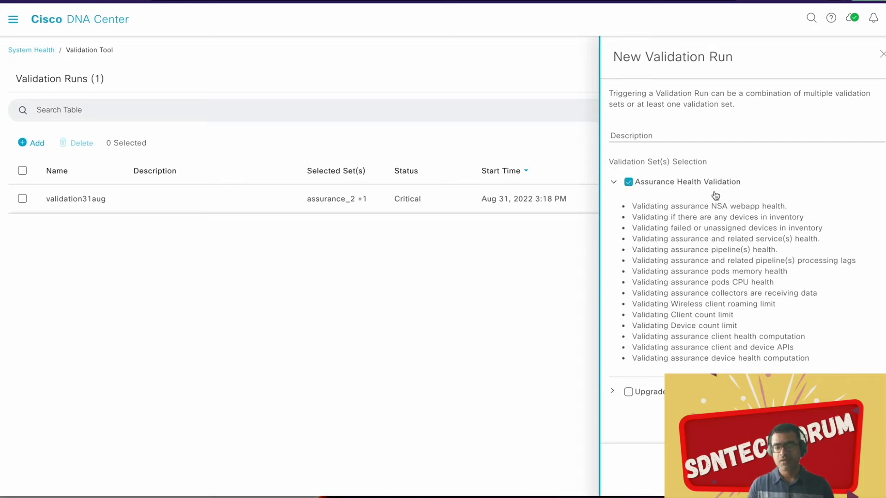
Add the Upgrade Validation Set to the validsep run and submit it
left_click(613, 391)
scroll(694, 279, "down", 2)
scroll(696, 283, "down", 3)
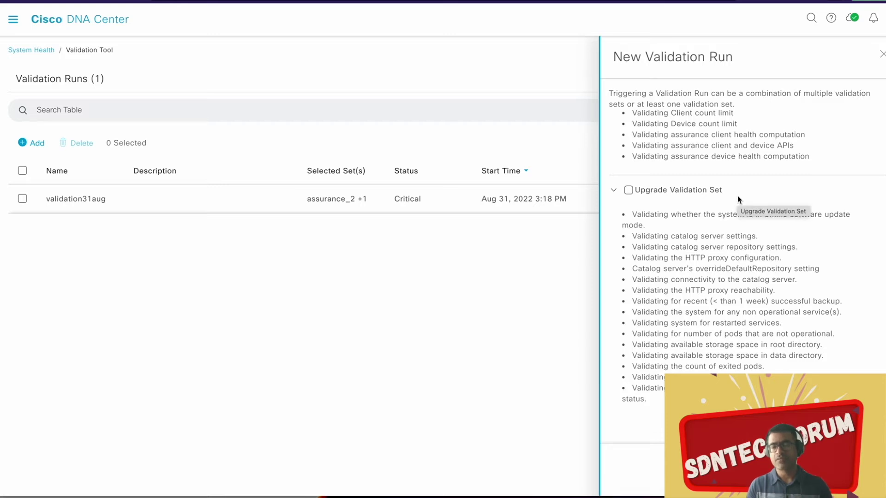
left_click(630, 191)
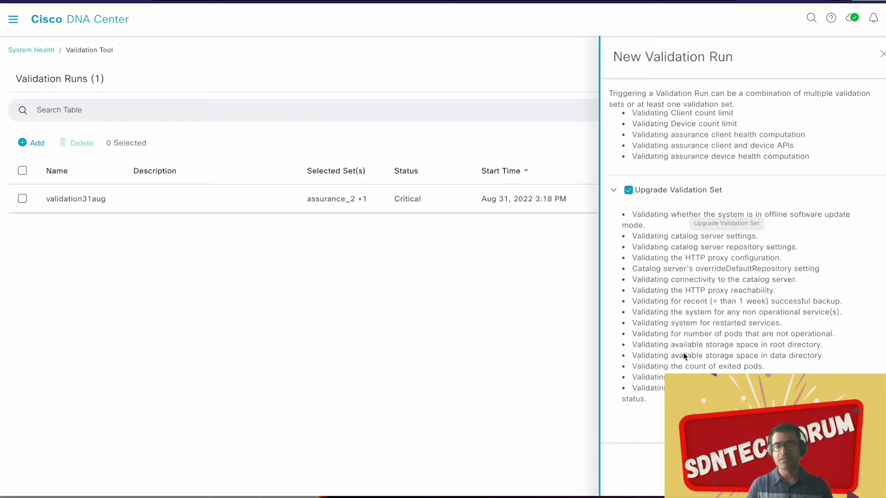
scroll(704, 315, "up", 5)
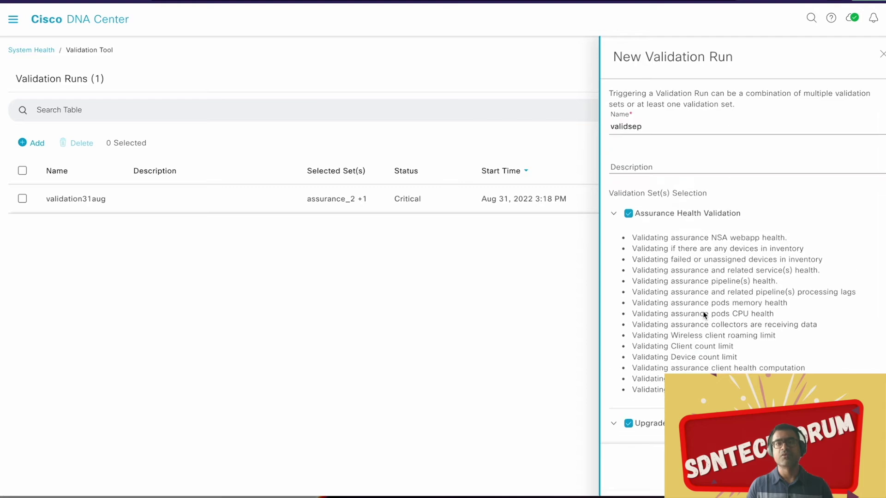
scroll(705, 315, "down", 5)
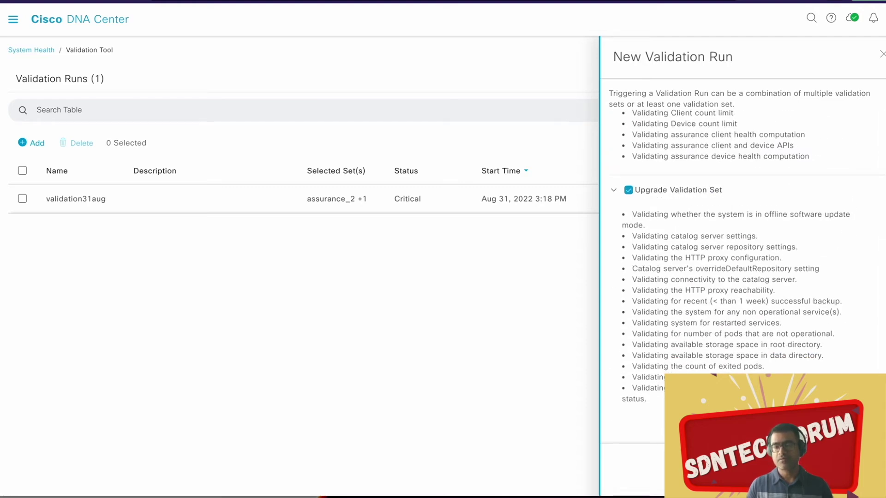
key("Escape")
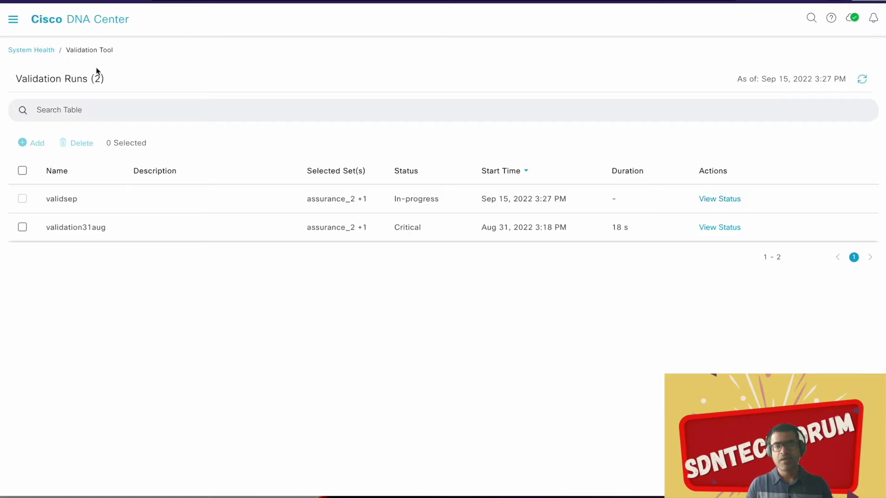
Refresh the System Analyzer runs twice to check rca, then return to System Health
left_click(36, 51)
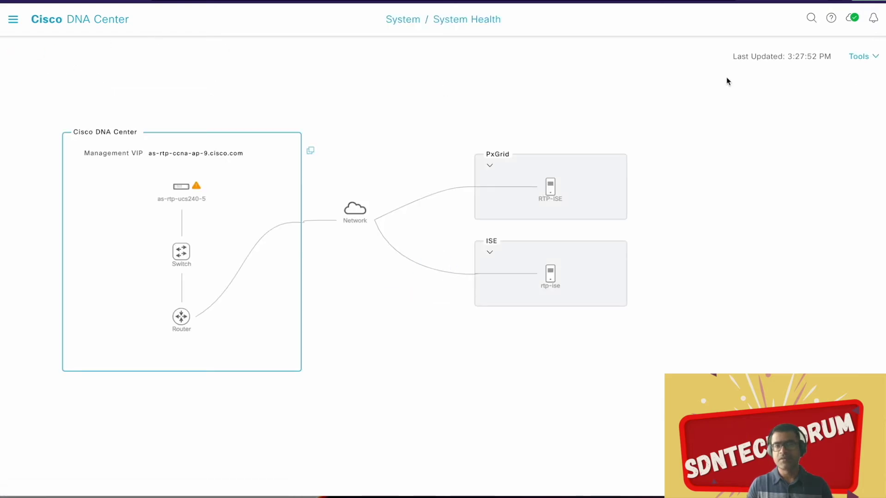
left_click(876, 56)
left_click(822, 127)
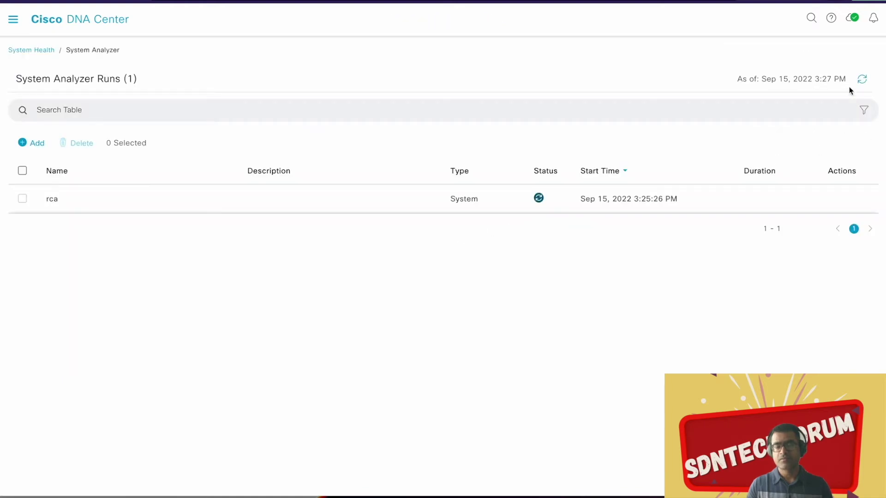
left_click(863, 81)
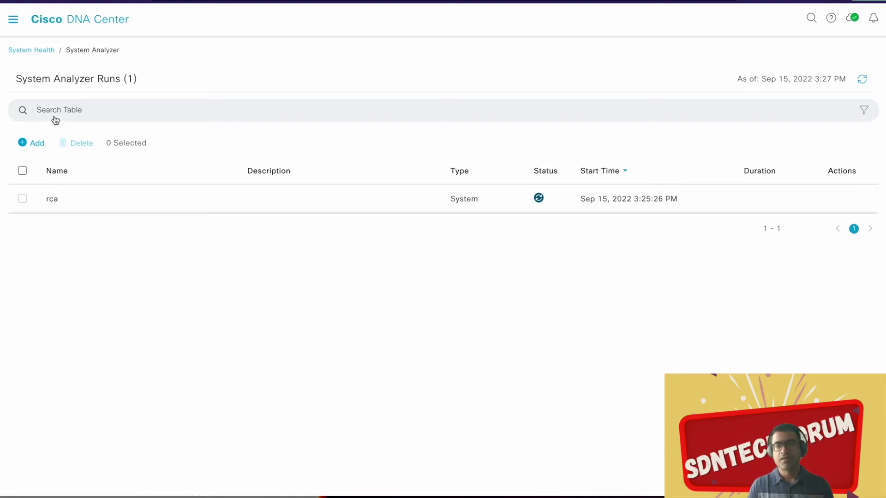
left_click(863, 84)
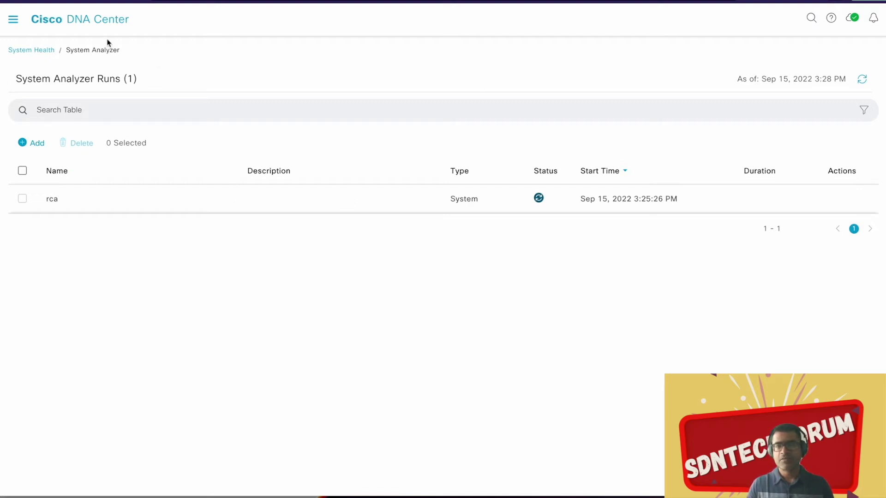
left_click(35, 51)
Open the validsep run's details in the Validation Tool and sort Assurance Health Validation by status
left_click(874, 58)
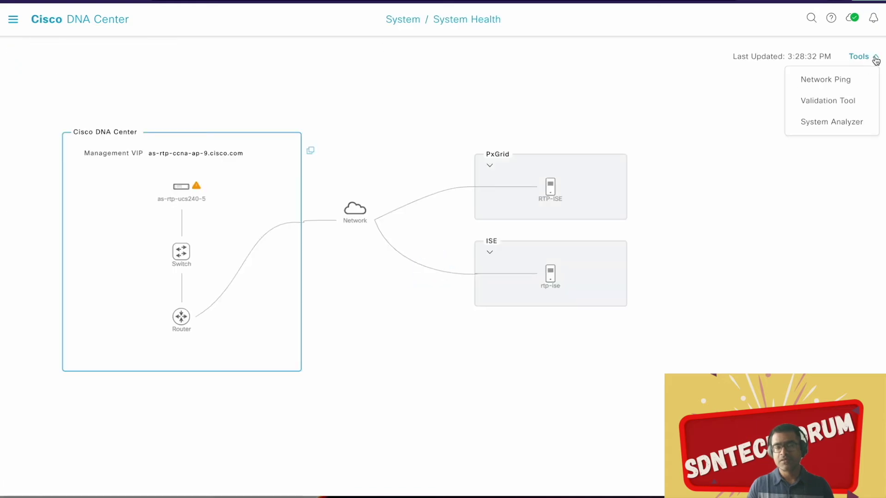
left_click(849, 101)
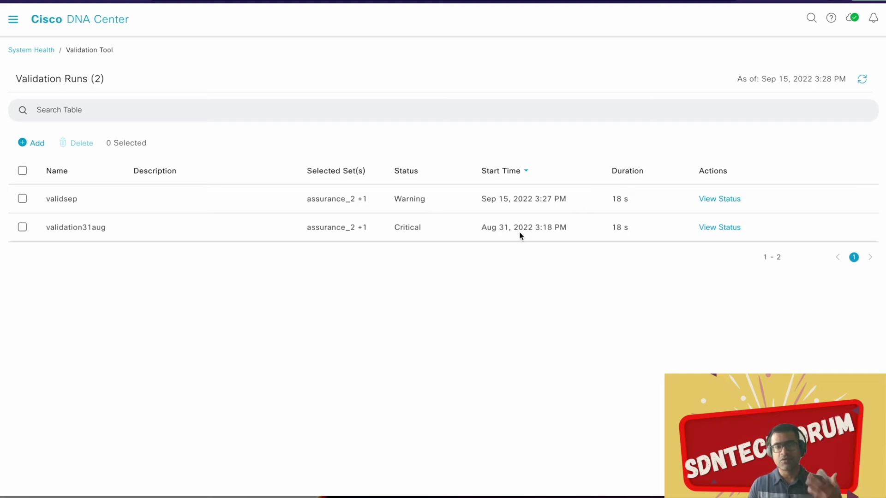
left_click(727, 201)
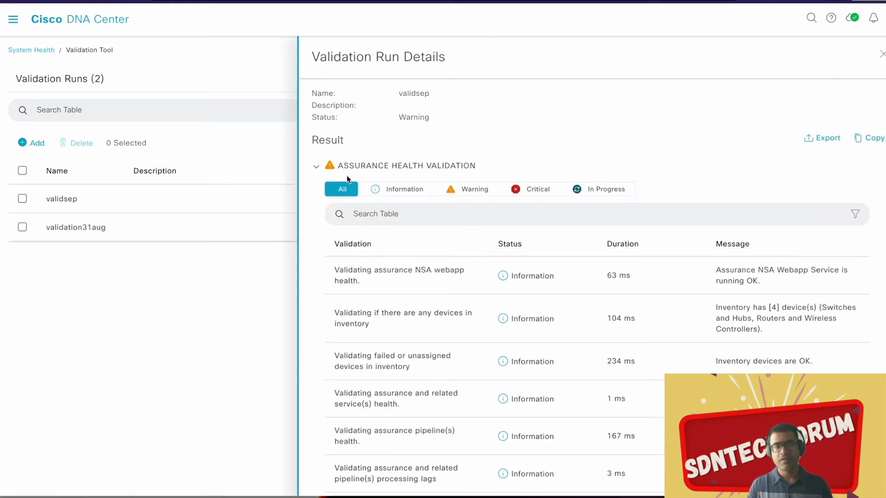
left_click(316, 167)
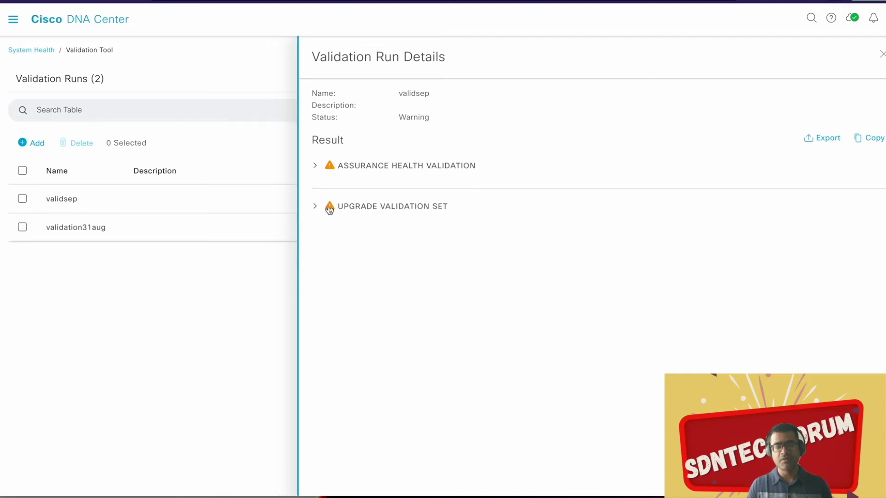
left_click(316, 167)
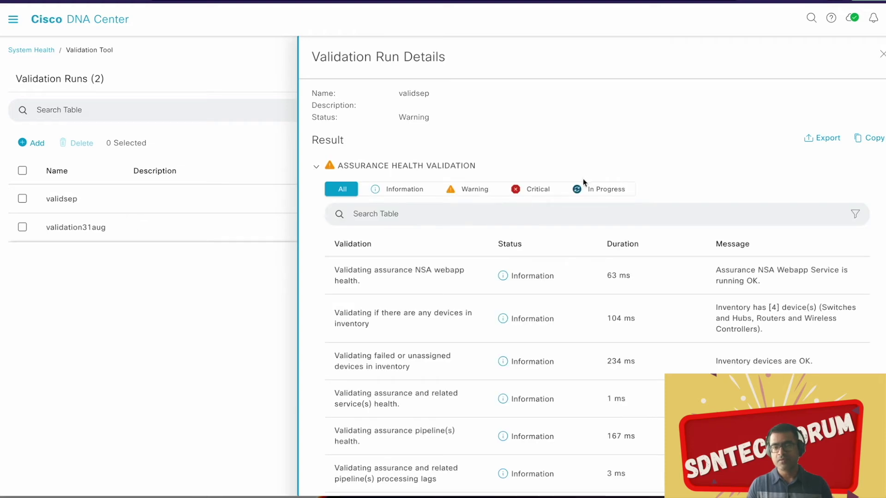
left_click(508, 249)
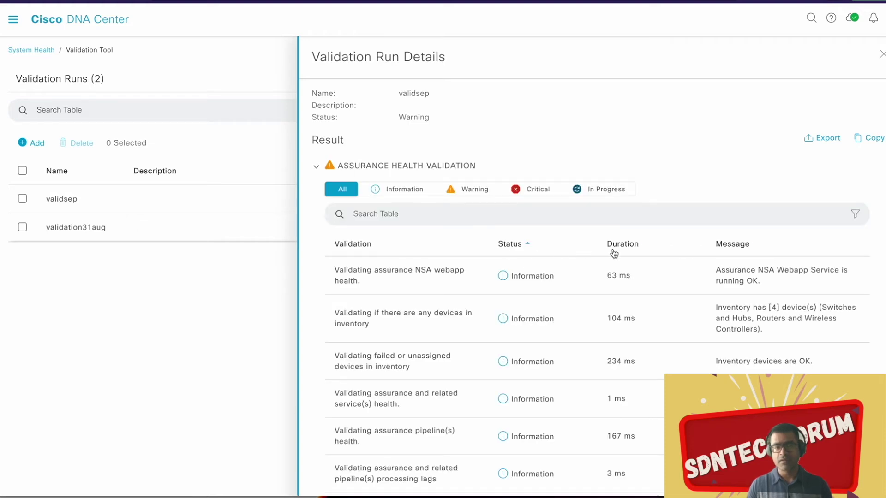
Sort assurance results by status descending, putting the pods memory Warning first, and scroll through all checks
left_click(533, 249)
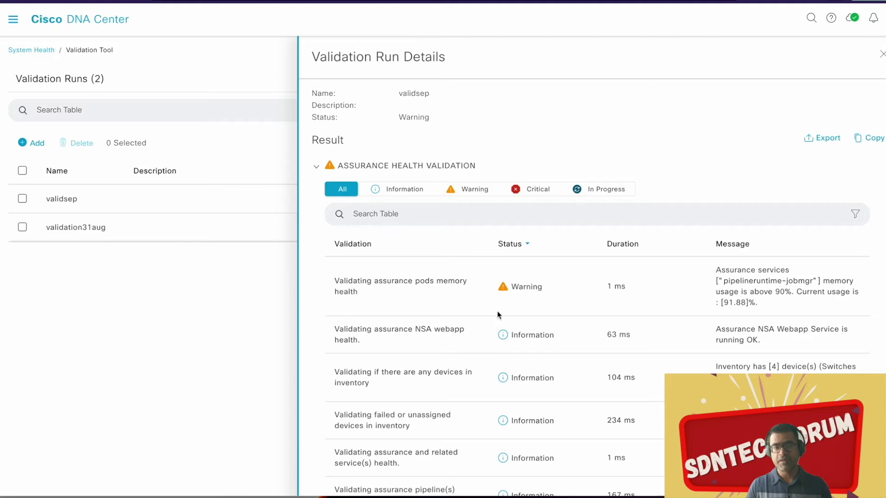
scroll(579, 328, "down", 2)
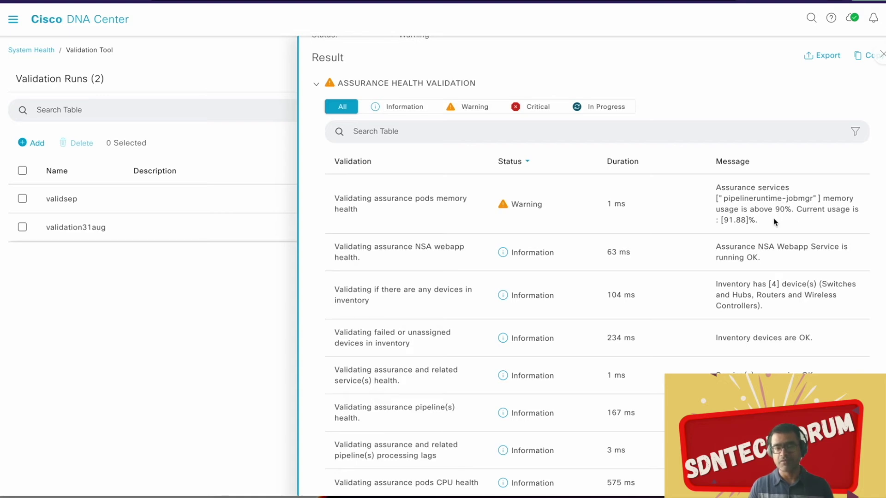
scroll(768, 224, "down", 2)
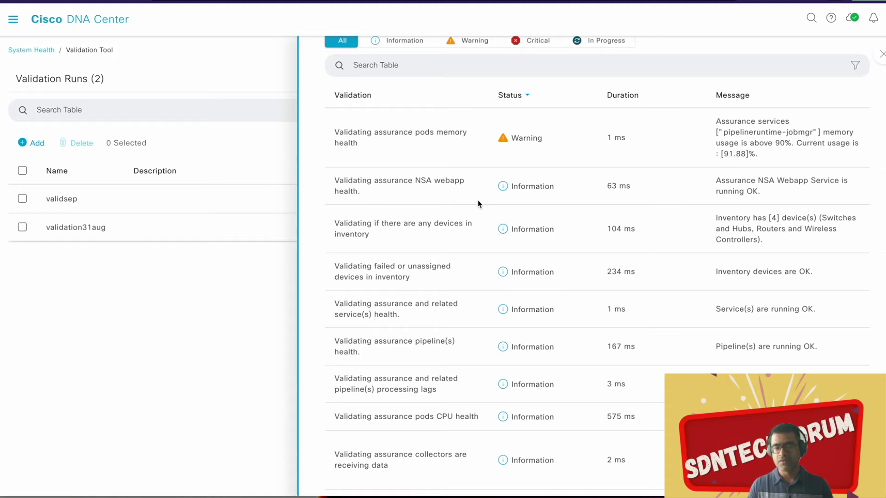
scroll(713, 248, "down", 5)
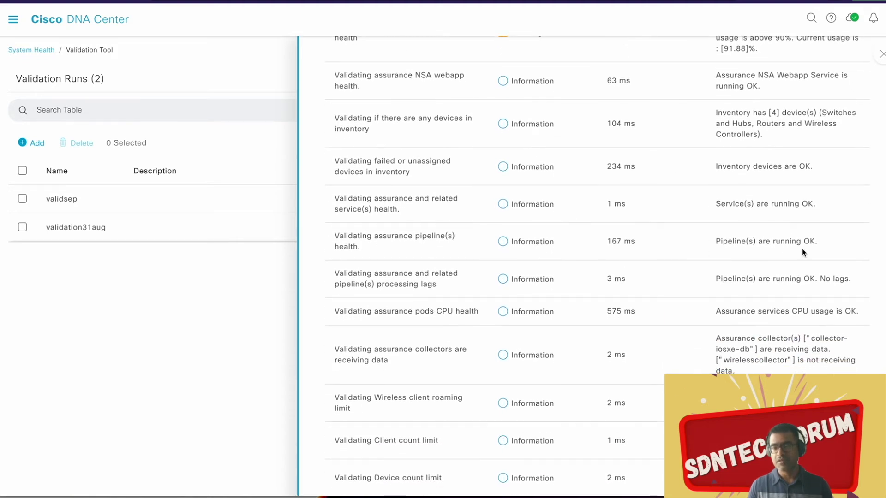
scroll(802, 252, "down", 3)
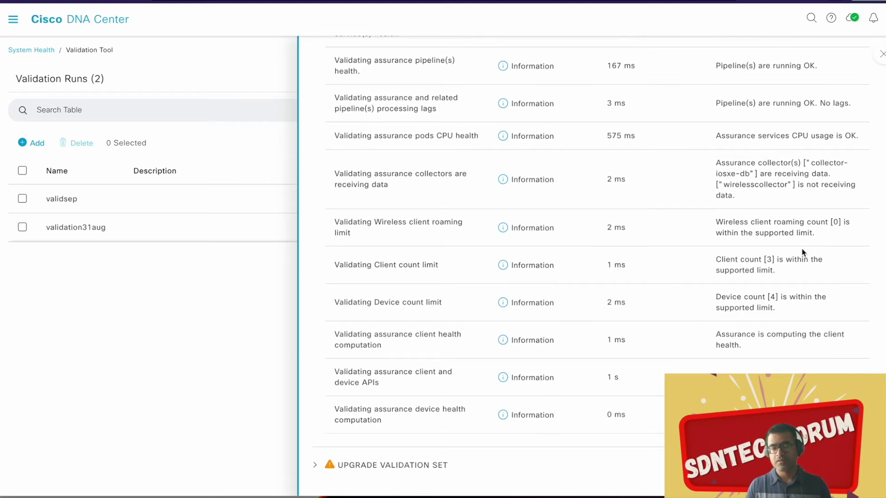
Expand Upgrade Validation Set, sort status descending, and highlight the 14-day-old backup warning message
left_click(314, 468)
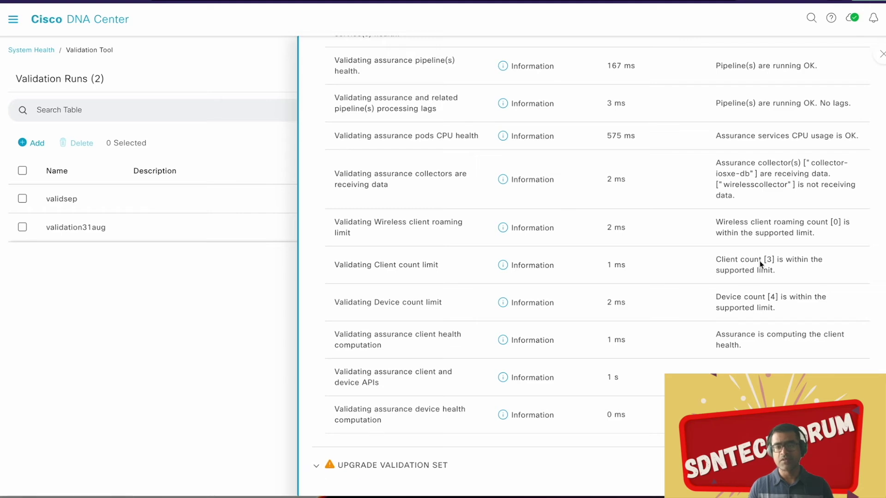
scroll(753, 264, "down", 10)
scroll(749, 290, "up", 5)
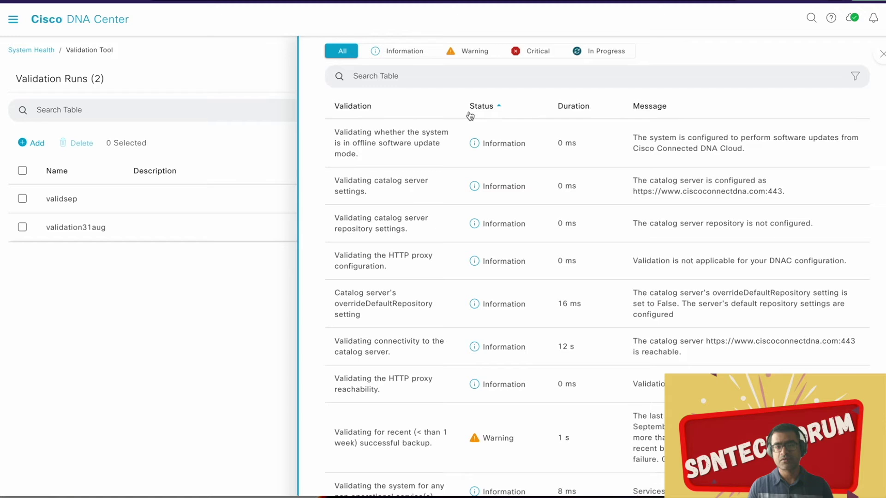
left_click(482, 111)
left_click(483, 109)
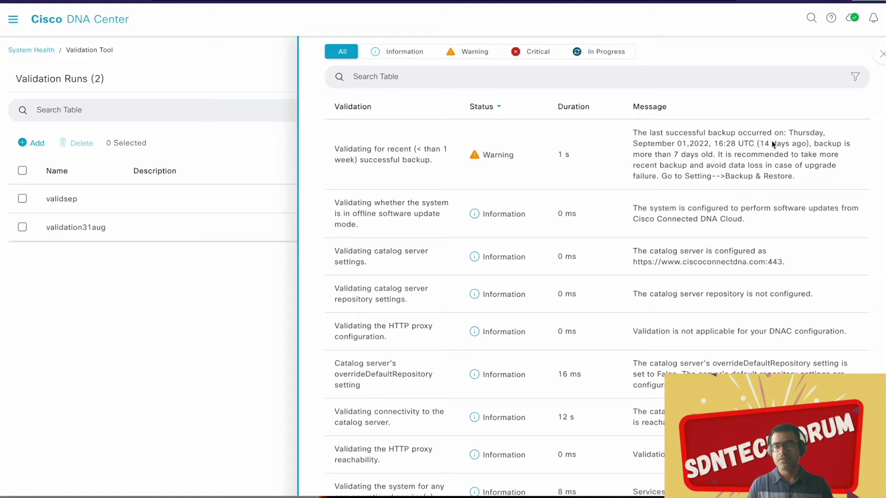
left_click_drag(710, 156, 633, 134)
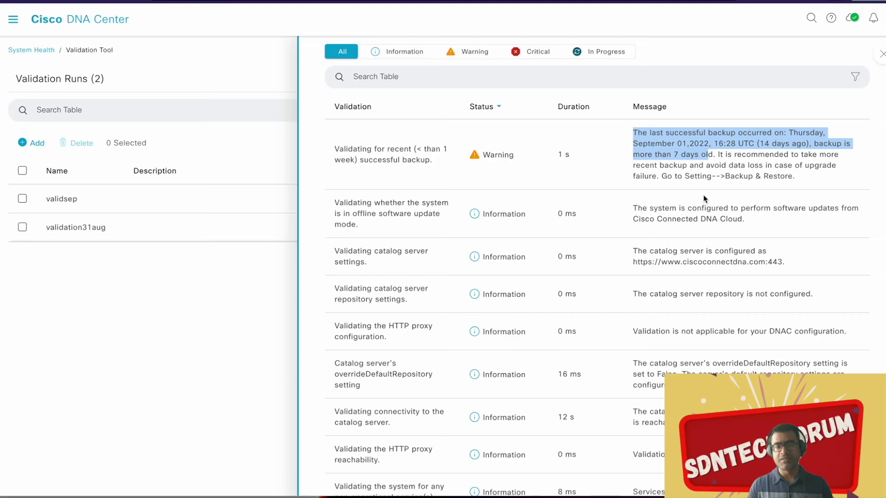
Scroll through the remaining Information-level upgrade checks and back to the top
scroll(703, 195, "up", 2)
scroll(703, 195, "down", 3)
scroll(704, 195, "down", 2)
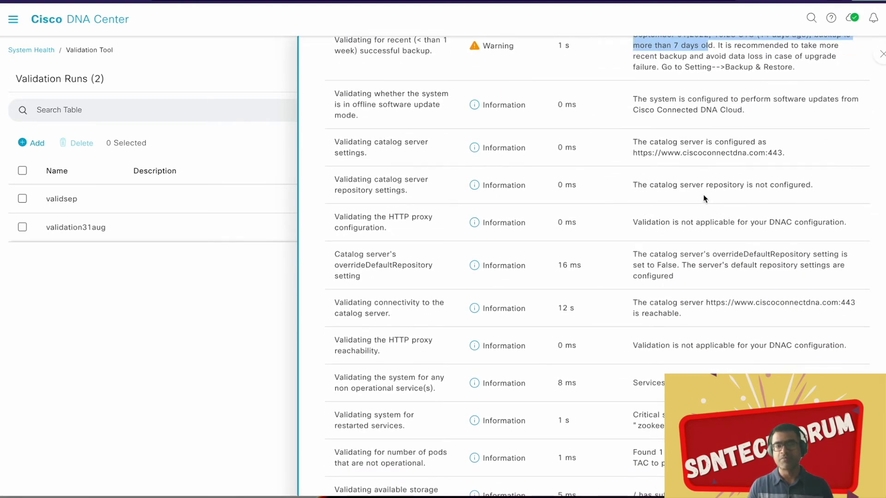
scroll(704, 199, "down", 4)
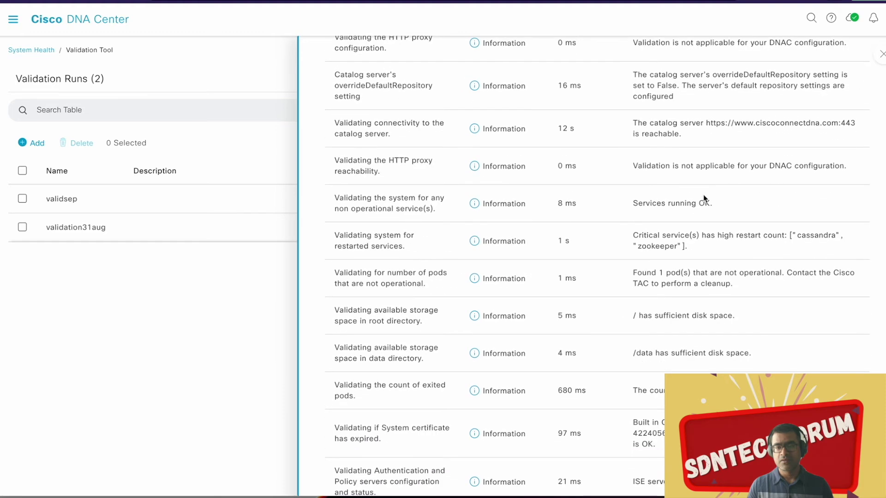
scroll(704, 199, "down", 1)
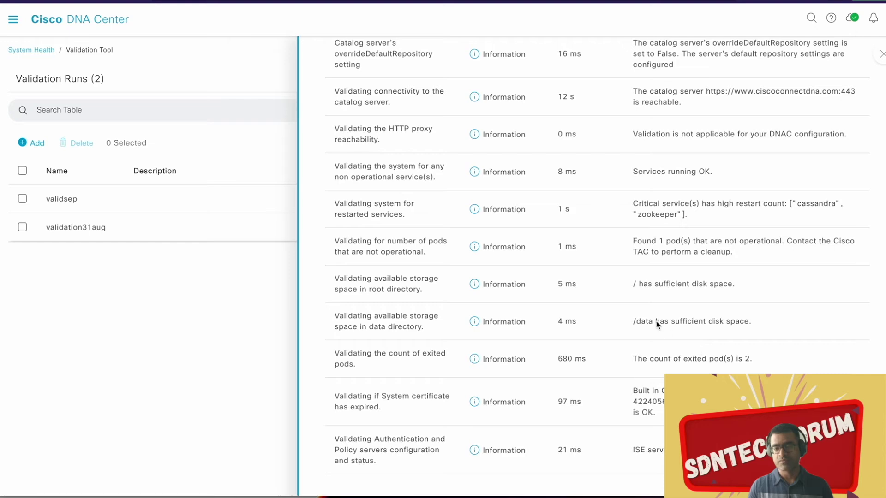
scroll(657, 321, "up", 1)
scroll(657, 321, "up", 15)
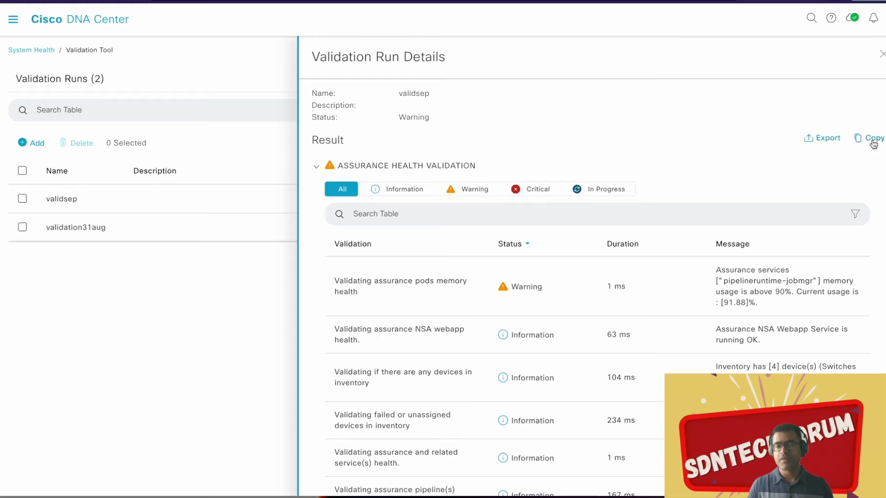
Export the validsep run details as a PDF to Downloads, then close the details panel
left_click(829, 145)
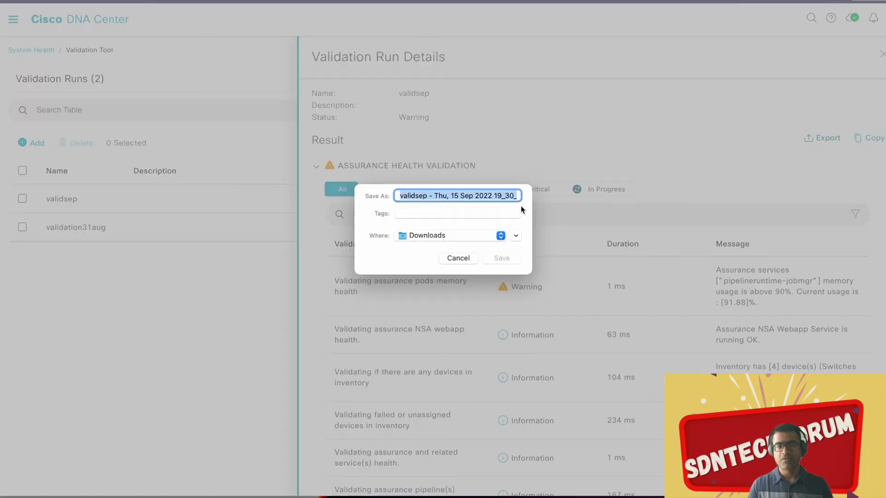
left_click(504, 258)
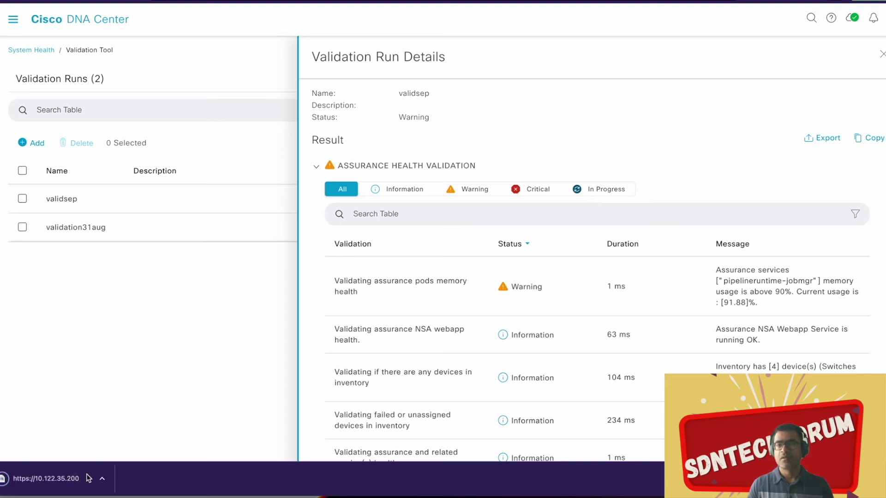
left_click(882, 54)
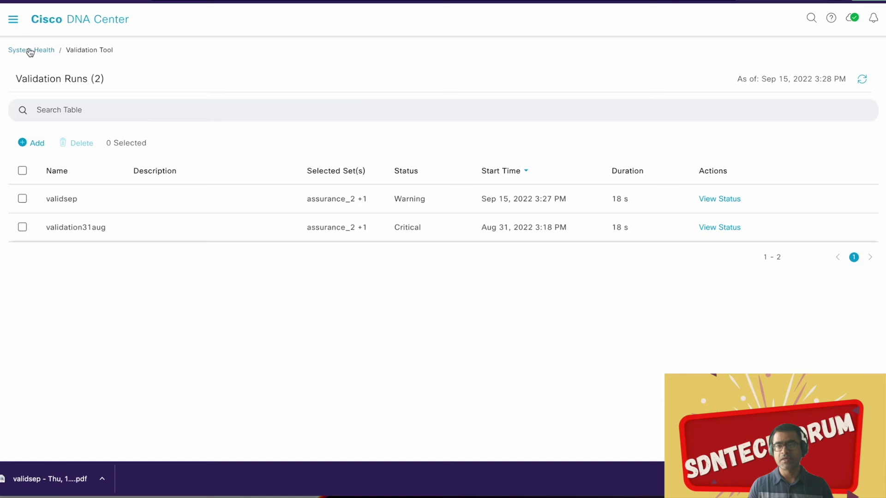
left_click(30, 50)
Go to Tools > System Analyzer and check the rca run's status, still in progress
left_click(870, 56)
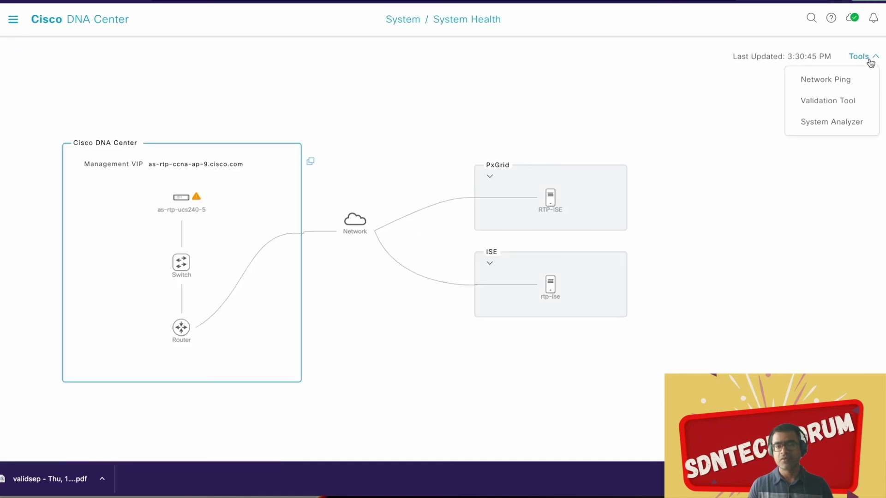
left_click(851, 123)
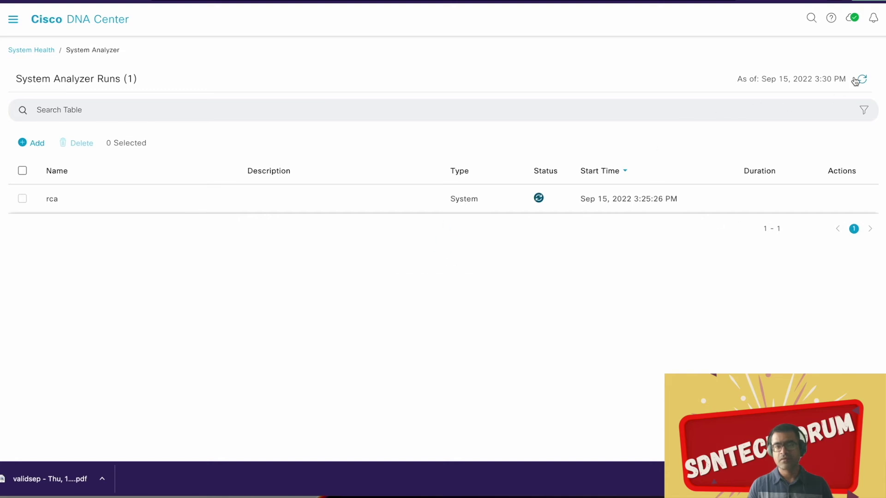
mouse_move(539, 200)
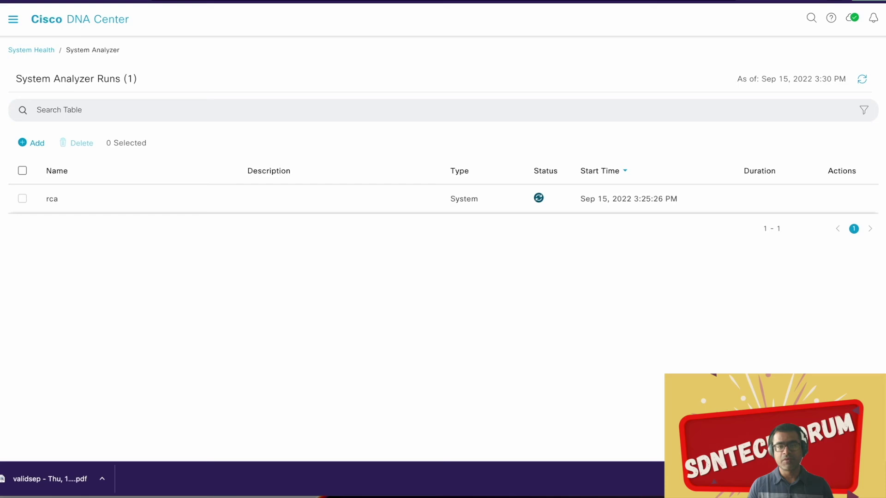
Search the documentation for 'system ana' and open the Use the System Analyzer Tool topic
key("ctrl+Tab")
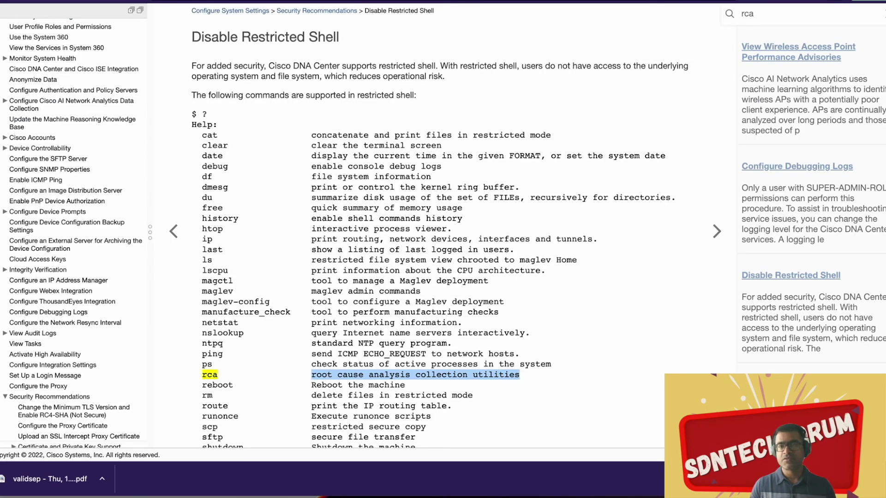
key("ctrl+shift+Tab")
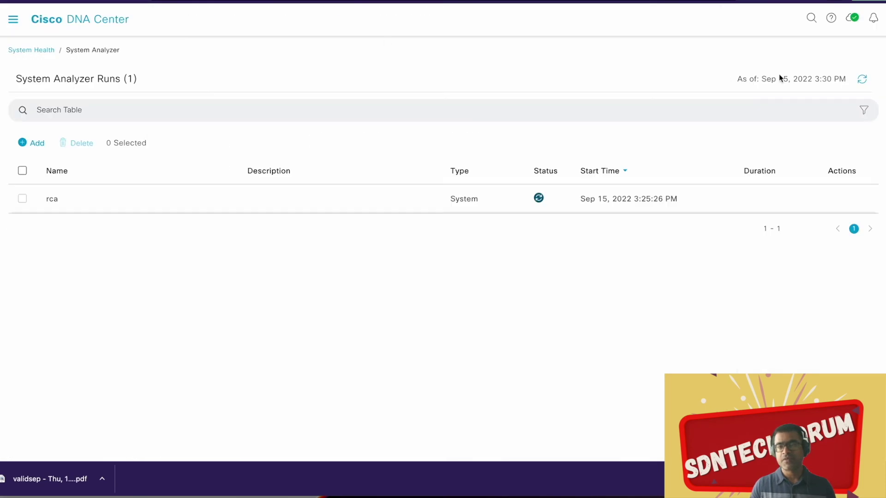
left_click(833, 22)
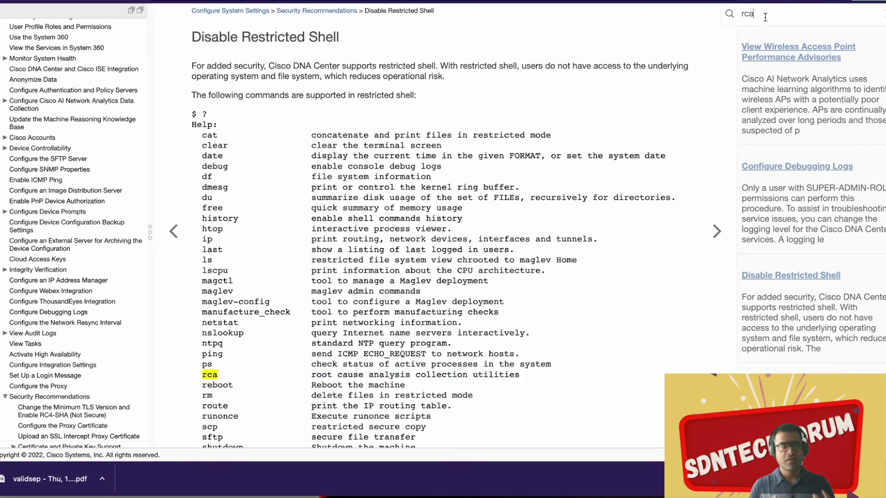
double_click(747, 14)
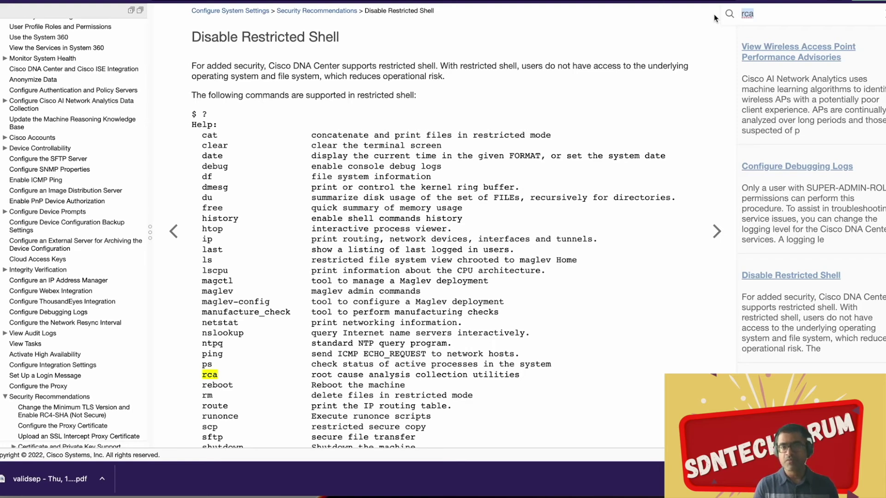
type("syst")
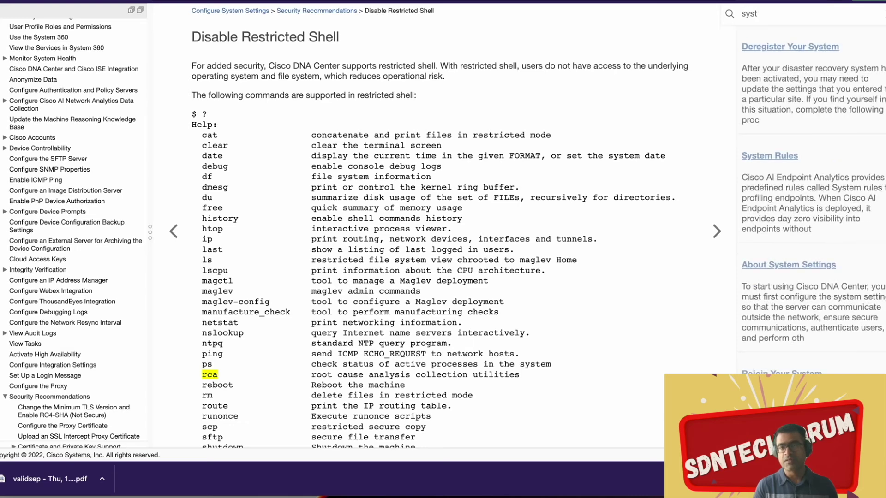
type("em")
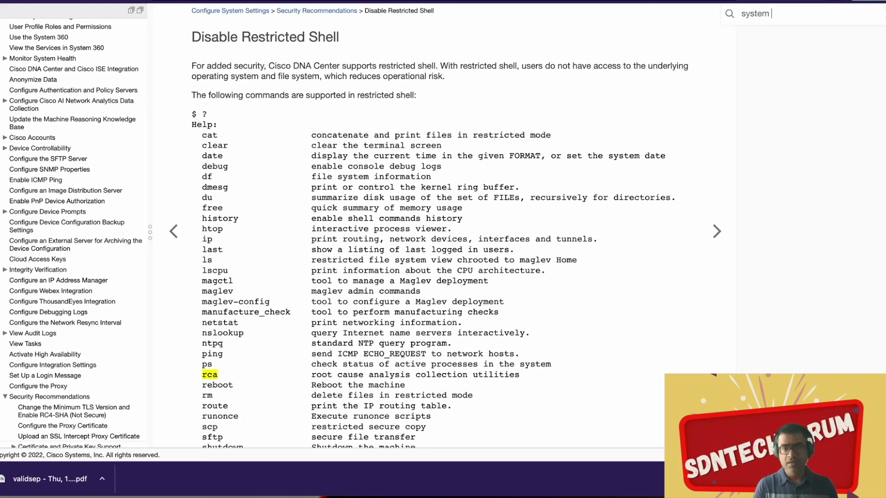
type(" ana")
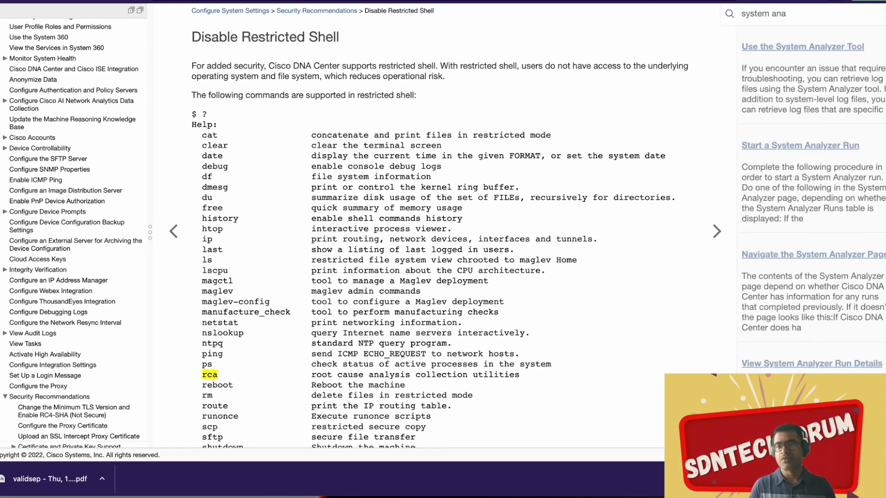
left_click(804, 54)
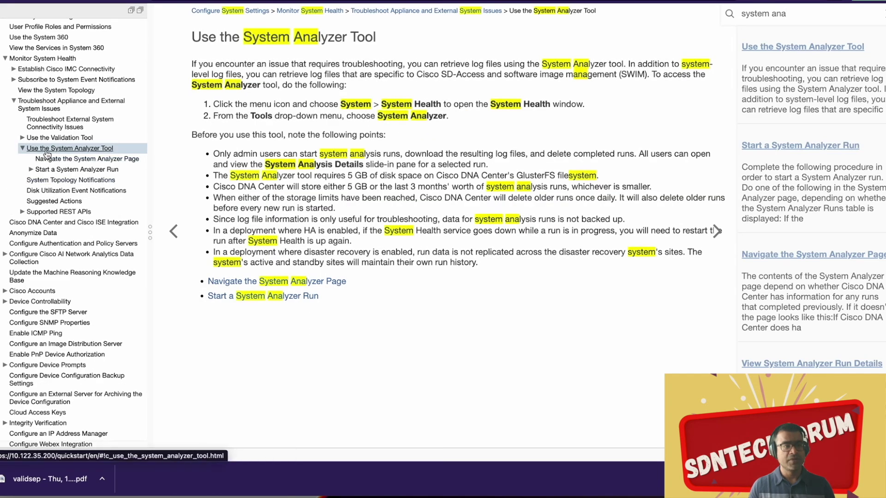
Highlight the GlusterFS disk space and admin-only notes, then view Use the Validation Tool
left_click(22, 138)
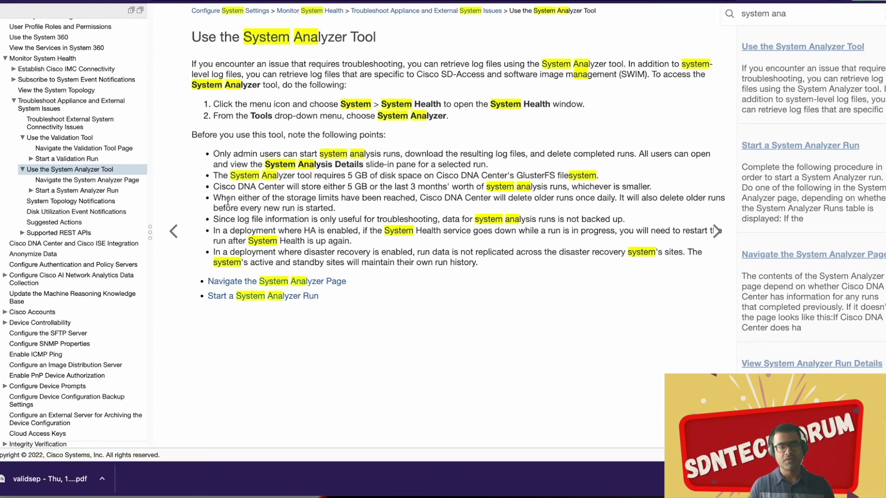
left_click_drag(214, 175, 575, 176)
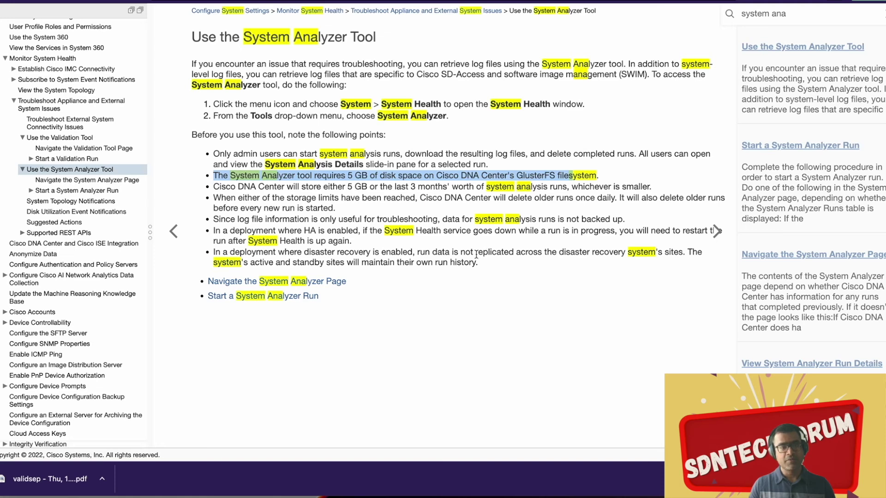
left_click_drag(214, 153, 623, 165)
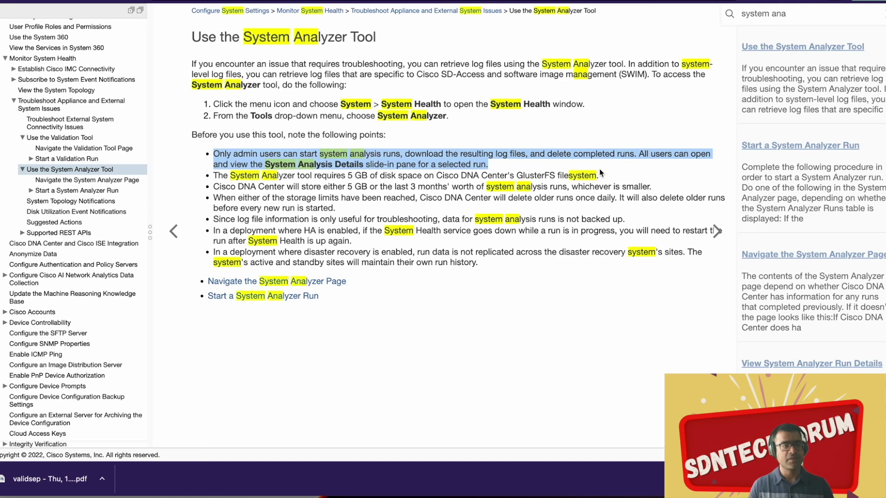
left_click(53, 141)
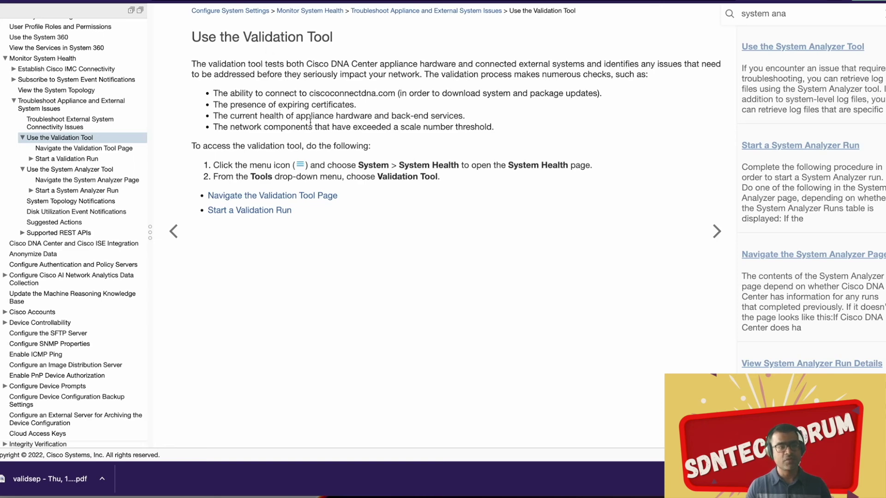
Read the Navigate the Validation Tool Page table, then view the Start a Validation Run procedure
left_click(110, 149)
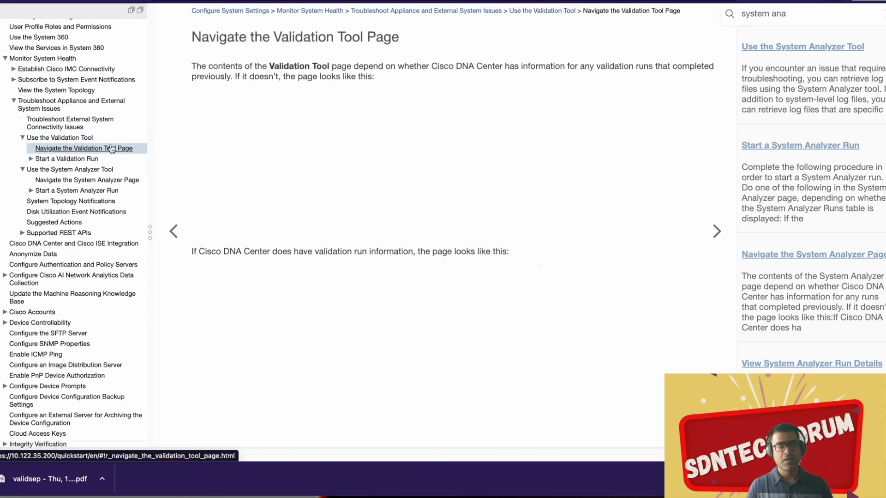
scroll(304, 216, "down", 6)
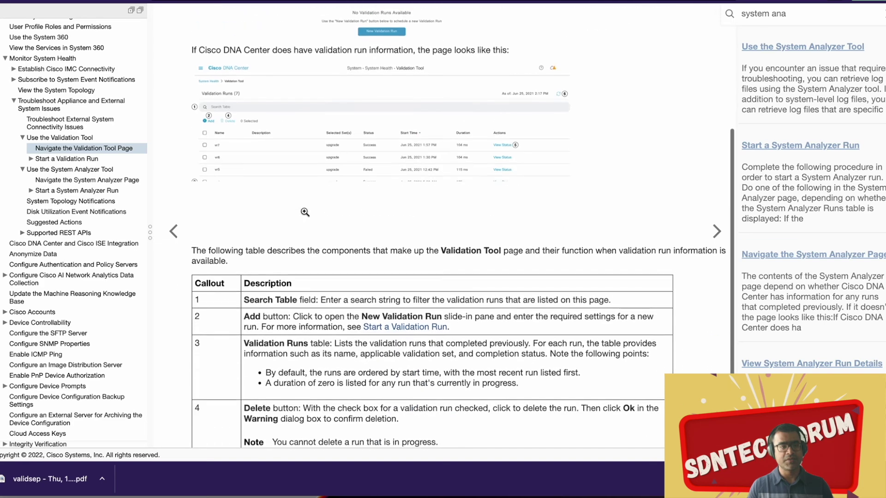
left_click(67, 159)
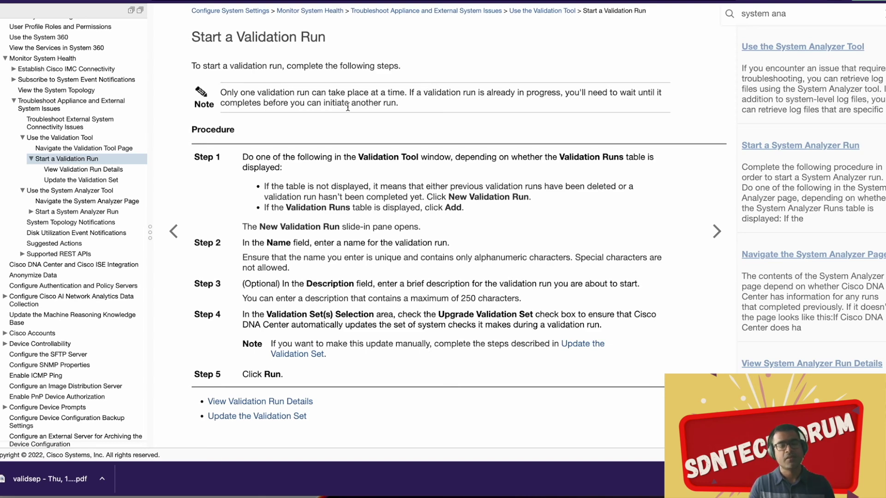
Refresh the System Analyzer runs list until rca shows Success after 14 mins 46 secs
key("ctrl+w")
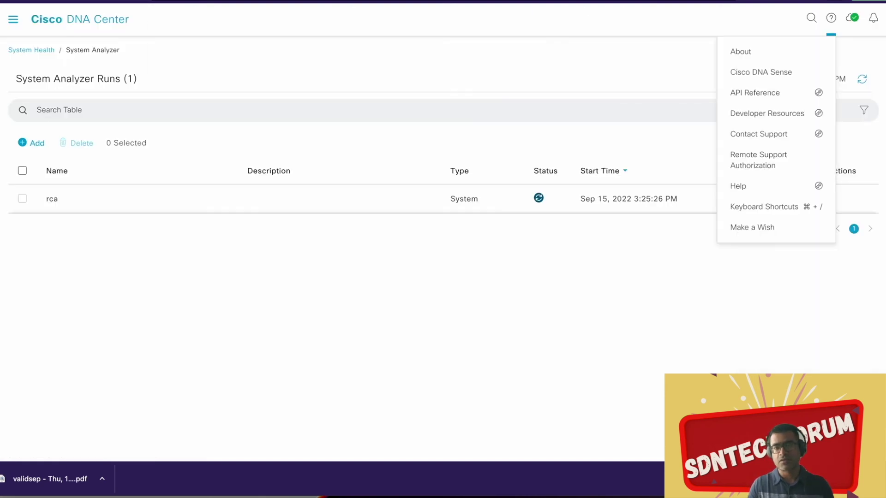
left_click(618, 85)
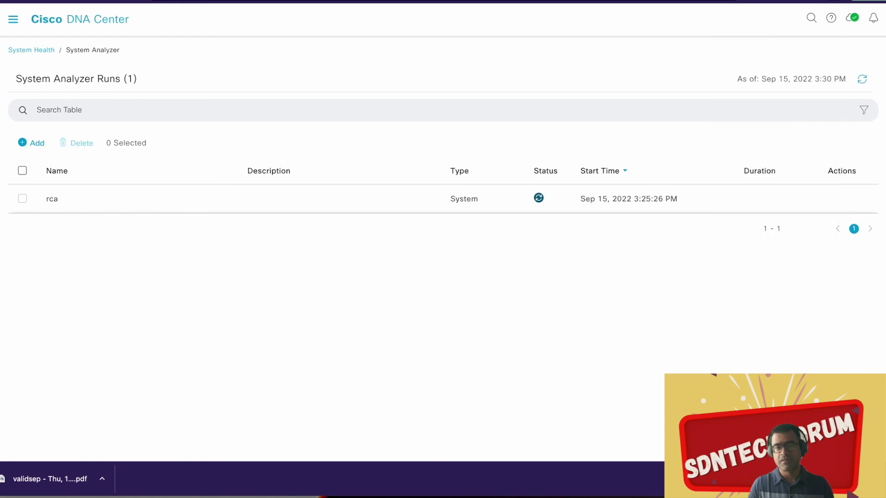
left_click(862, 83)
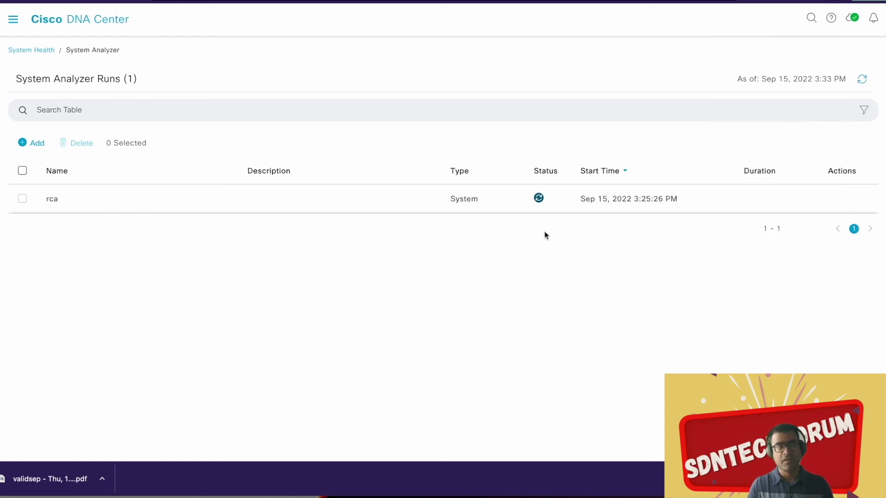
mouse_move(540, 202)
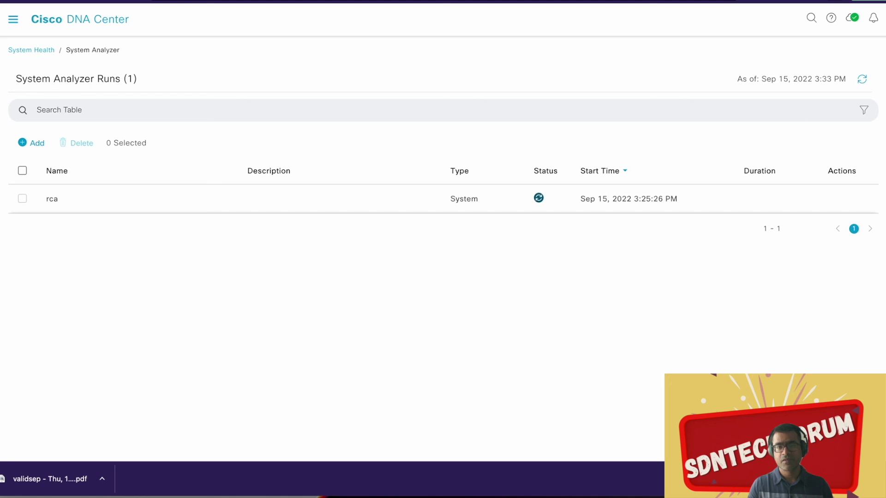
left_click(862, 83)
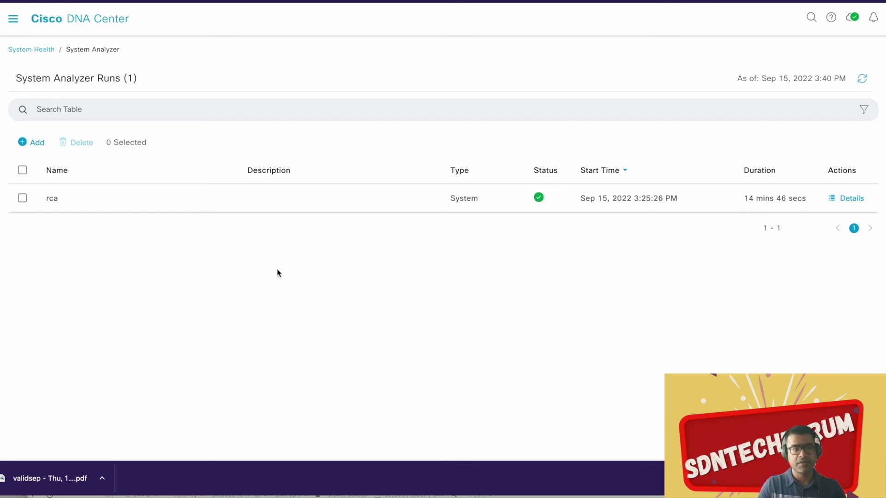
Show the rca run's System Analysis Details: Success, 83.23 MB
left_click(22, 198)
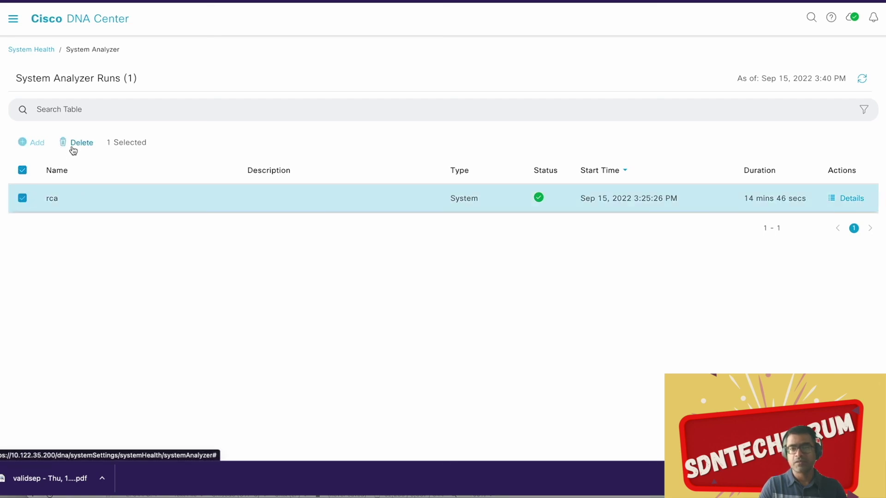
left_click(22, 199)
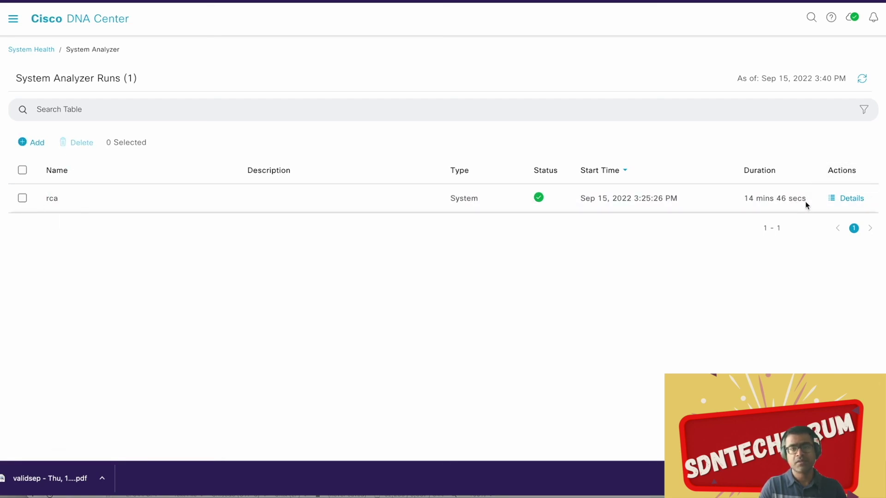
left_click(835, 199)
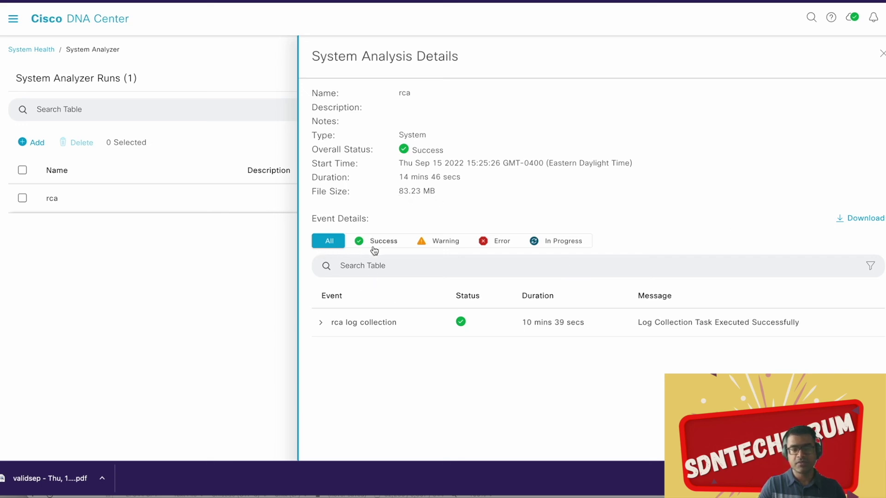
Expand rca log collection and review each namespace's successful log collection, fusion longest at 3:35
left_click(318, 324)
scroll(511, 265, "down", 2)
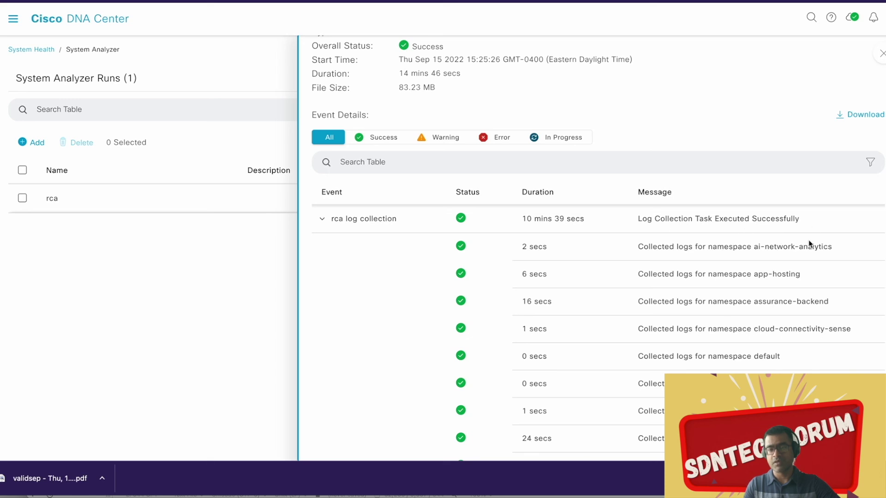
scroll(805, 241, "down", 2)
scroll(742, 241, "down", 6)
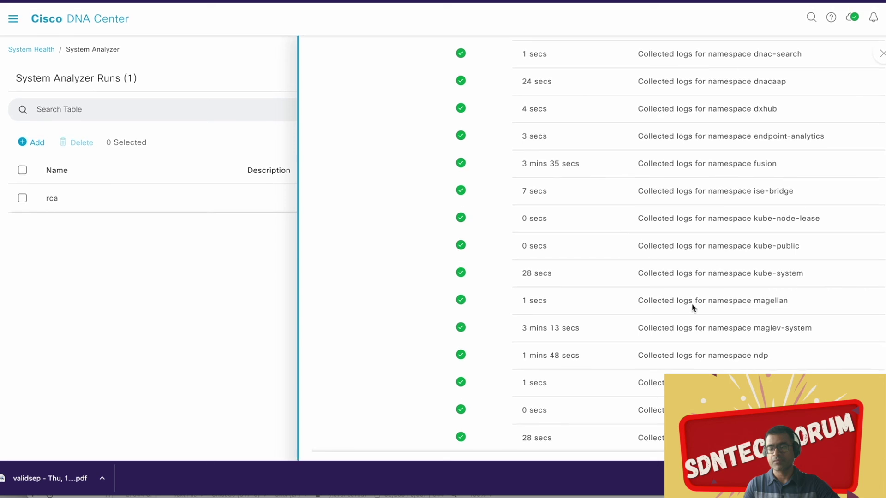
scroll(709, 341, "up", 10)
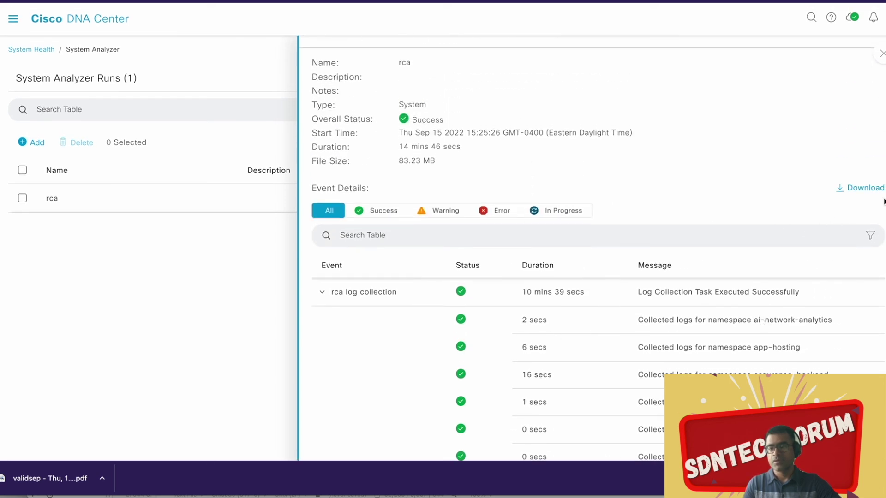
Download the rca log bundle and close the System Analysis Details panel
left_click(843, 193)
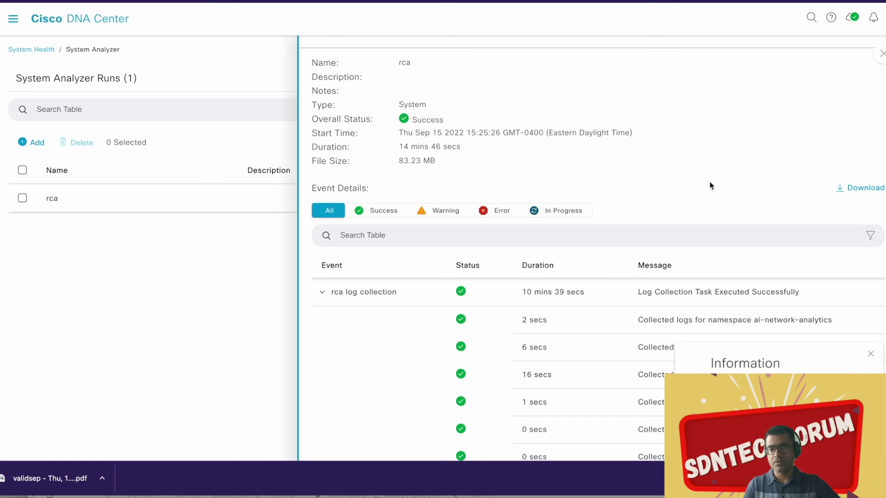
scroll(710, 185, "up", 1)
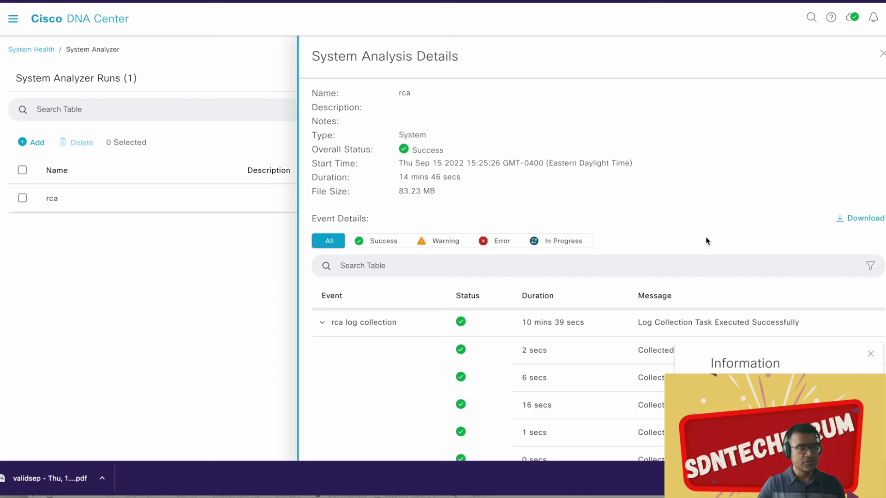
left_click(882, 54)
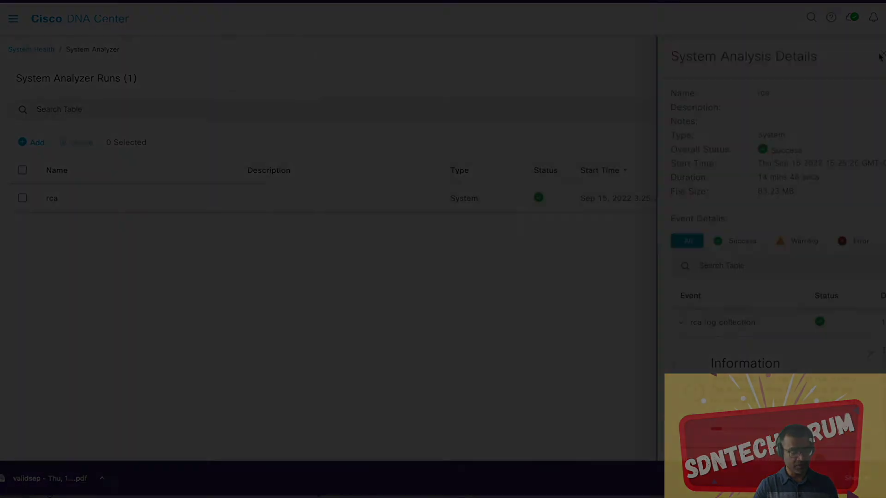